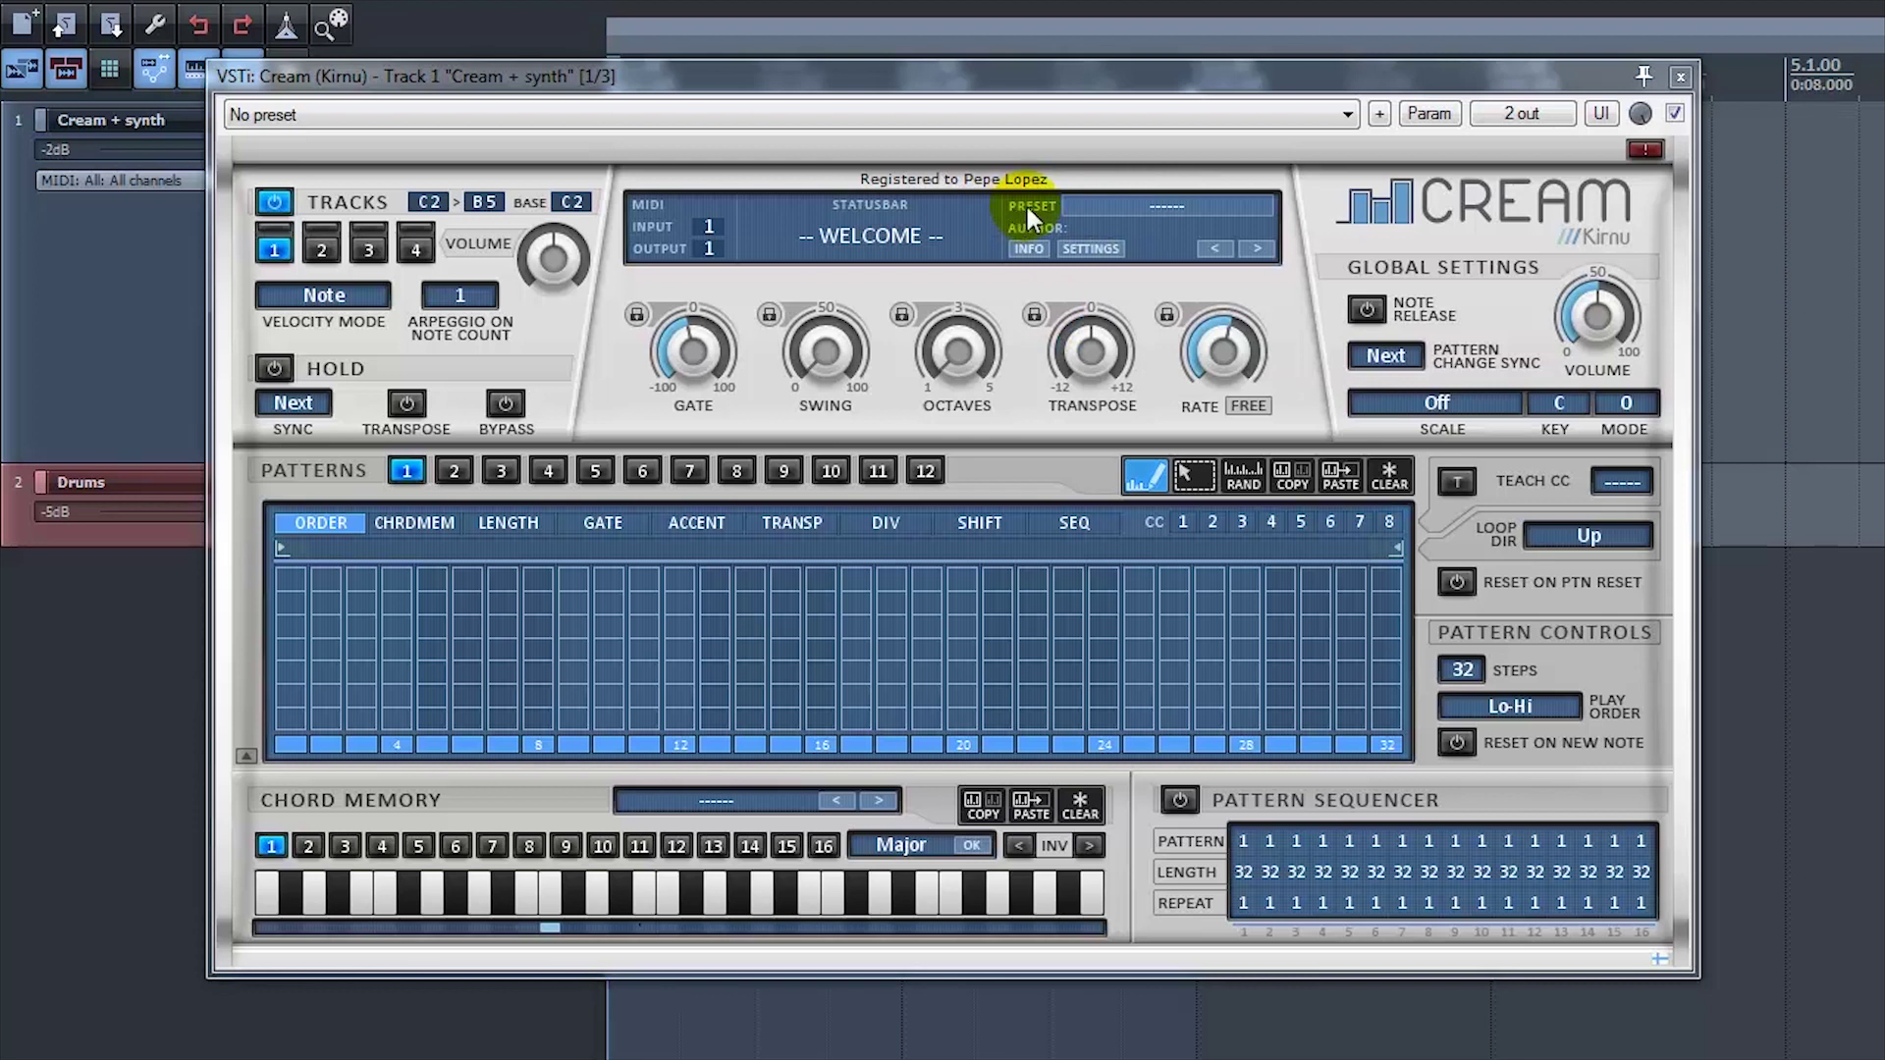
Load the factory rhythm preset "Chord rhythm 05 - 1-8k" in Cream.
{"action": "left_click", "coordinate": [1075, 245]}
{"action": "mouse_move", "coordinate": [1164, 317]}
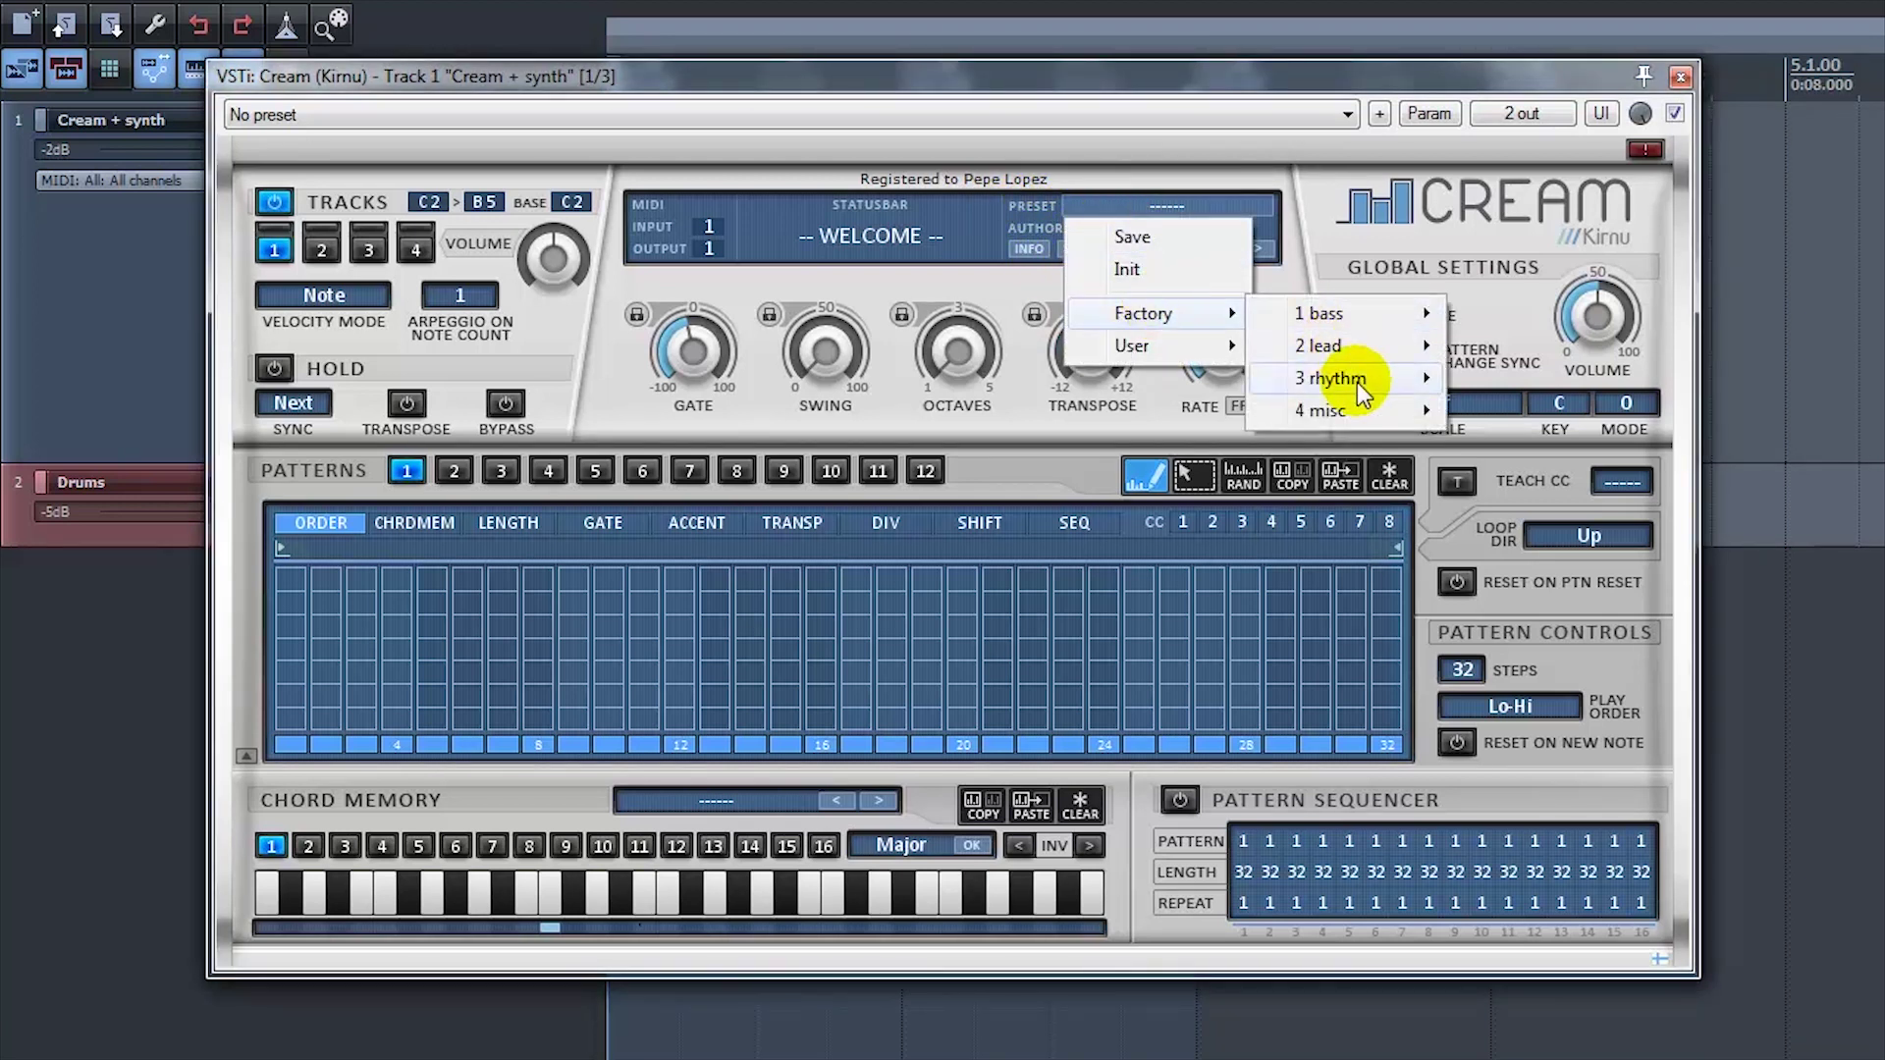
{"action": "mouse_move", "coordinate": [1360, 383]}
{"action": "left_click", "coordinate": [1696, 609]}
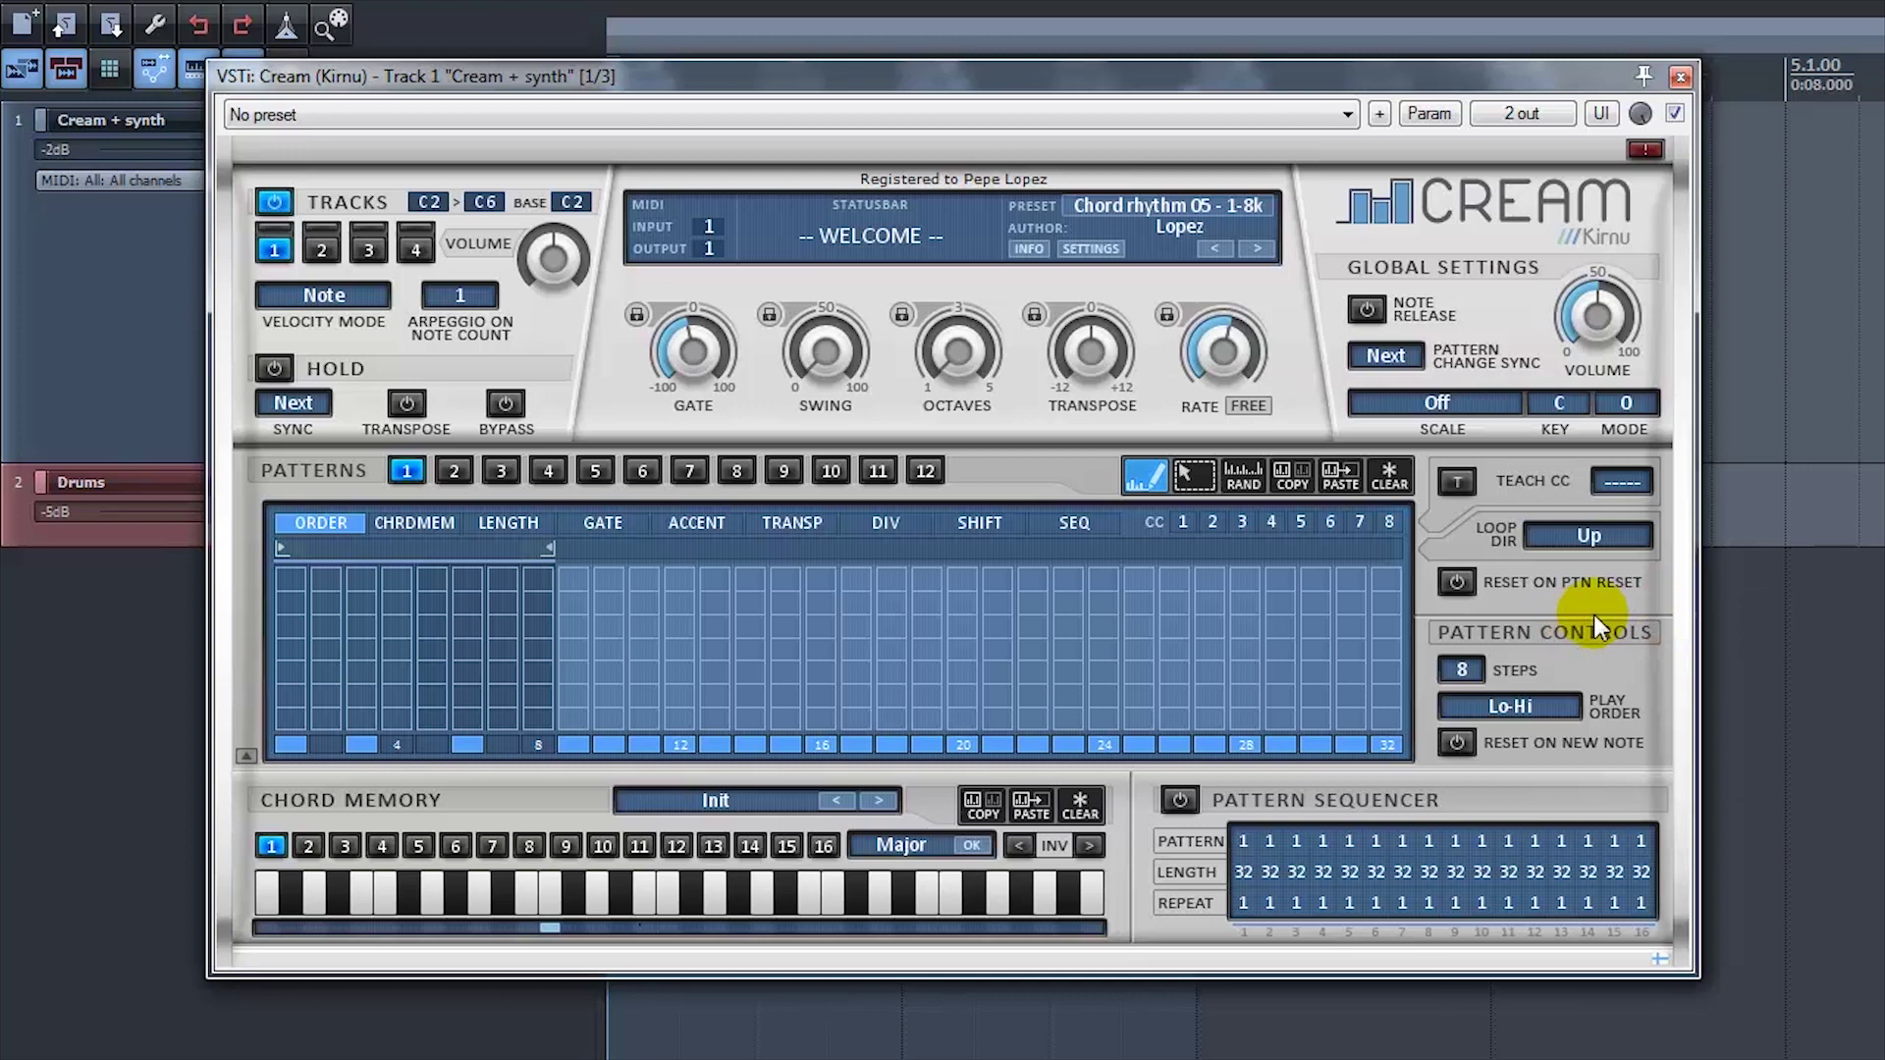
Load the factory chord memory bank DeepHouseChords-BestOf_10presets.
{"action": "left_click", "coordinate": [721, 804]}
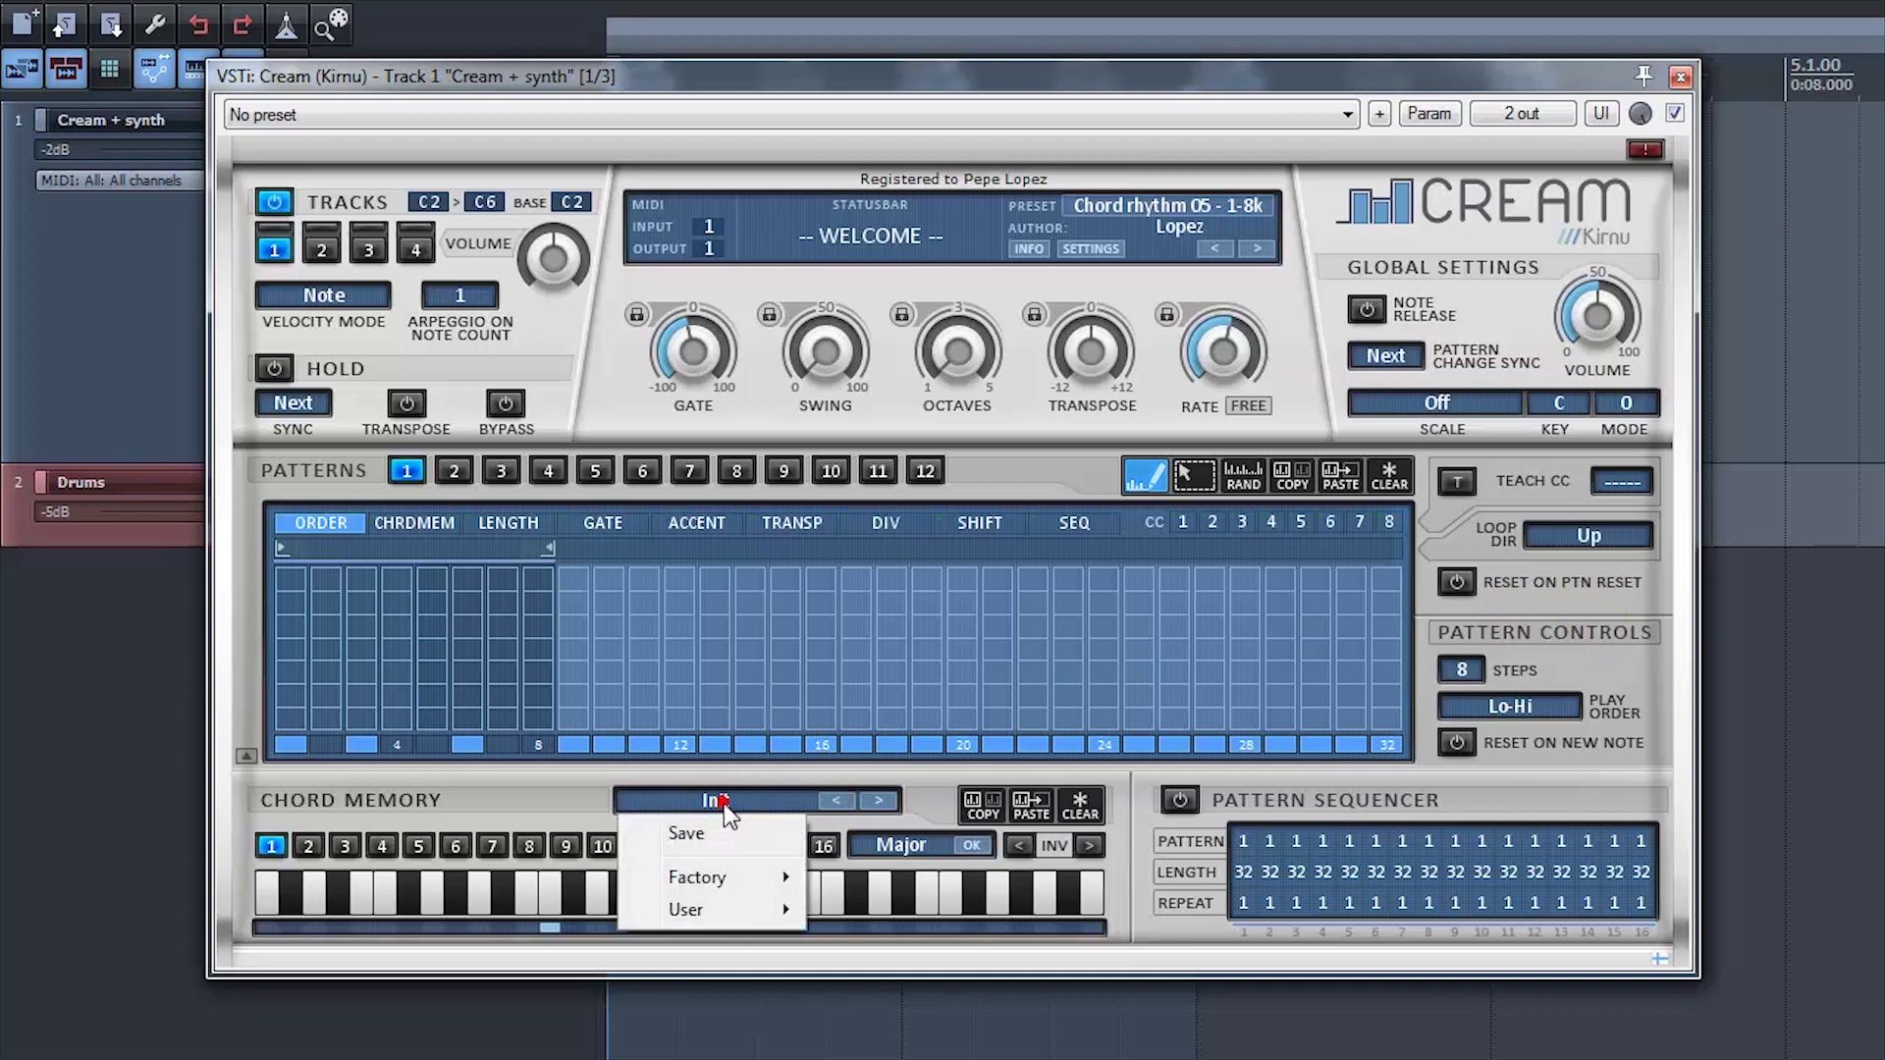
{"action": "mouse_move", "coordinate": [723, 884]}
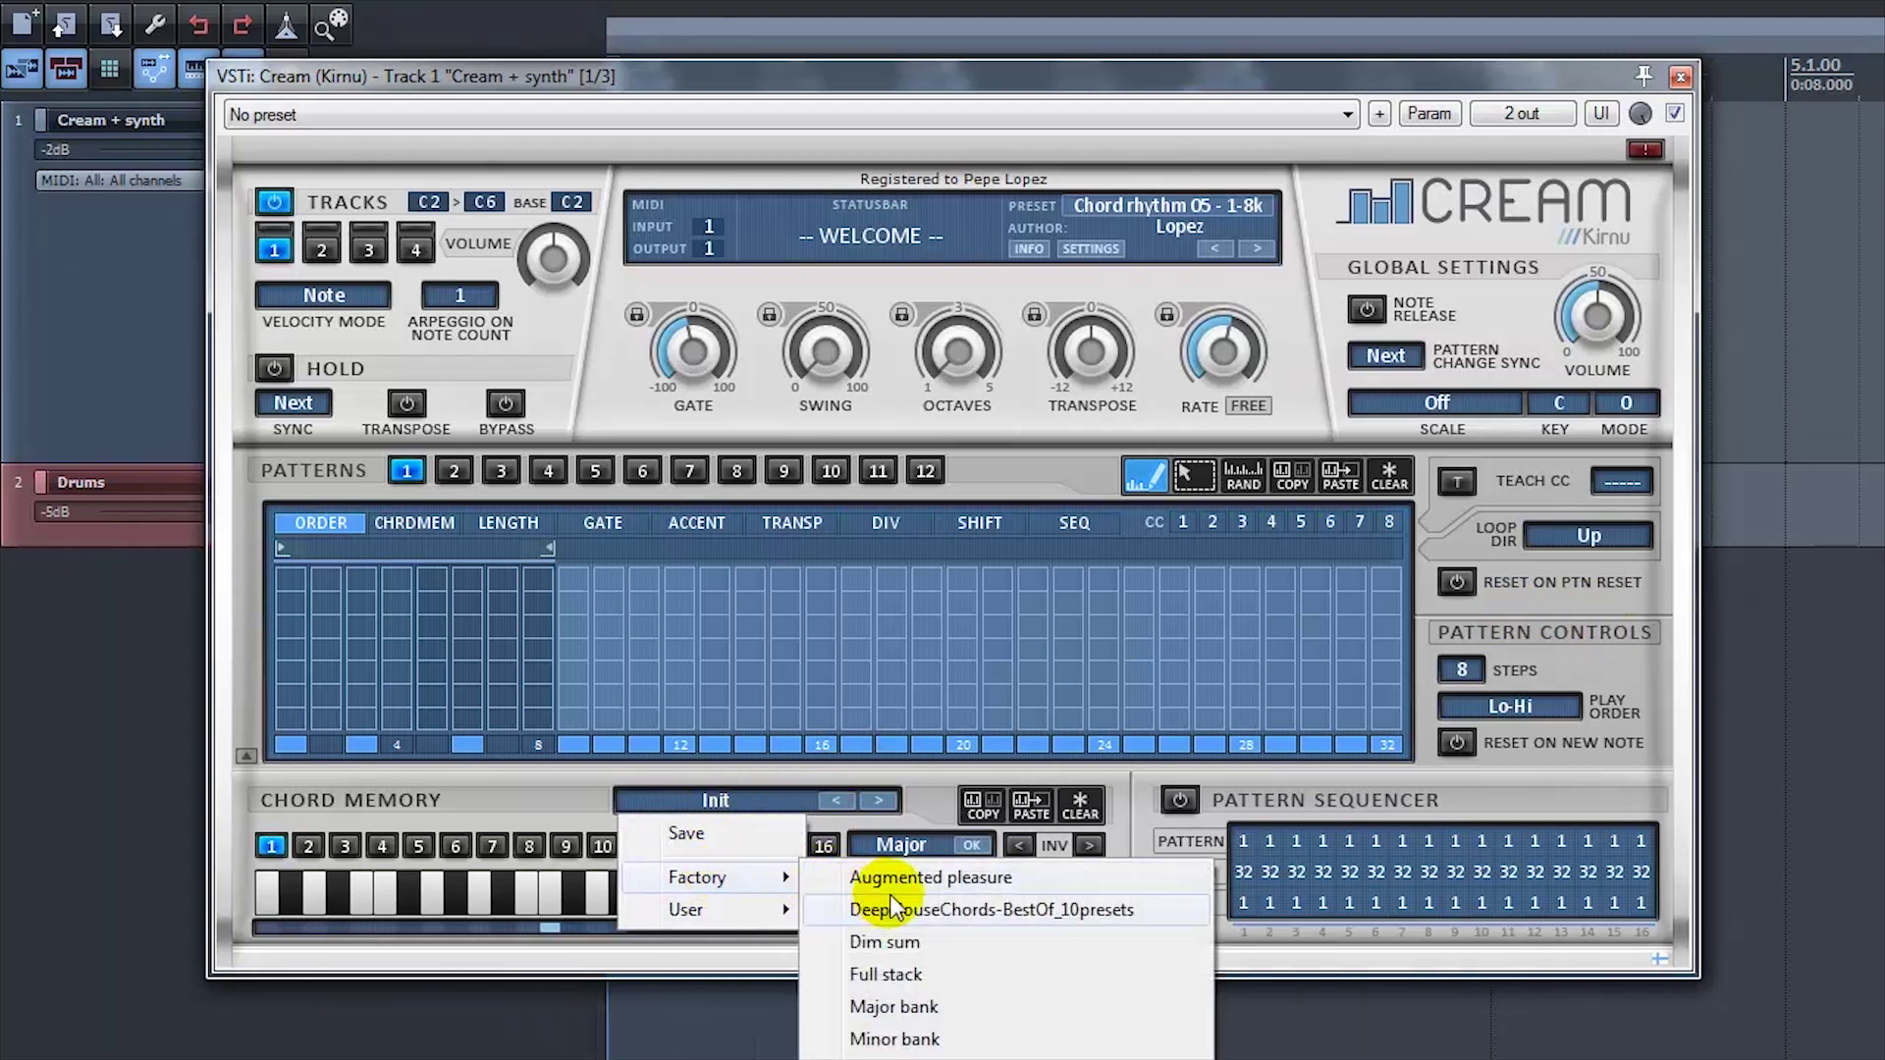
{"action": "left_click", "coordinate": [993, 911]}
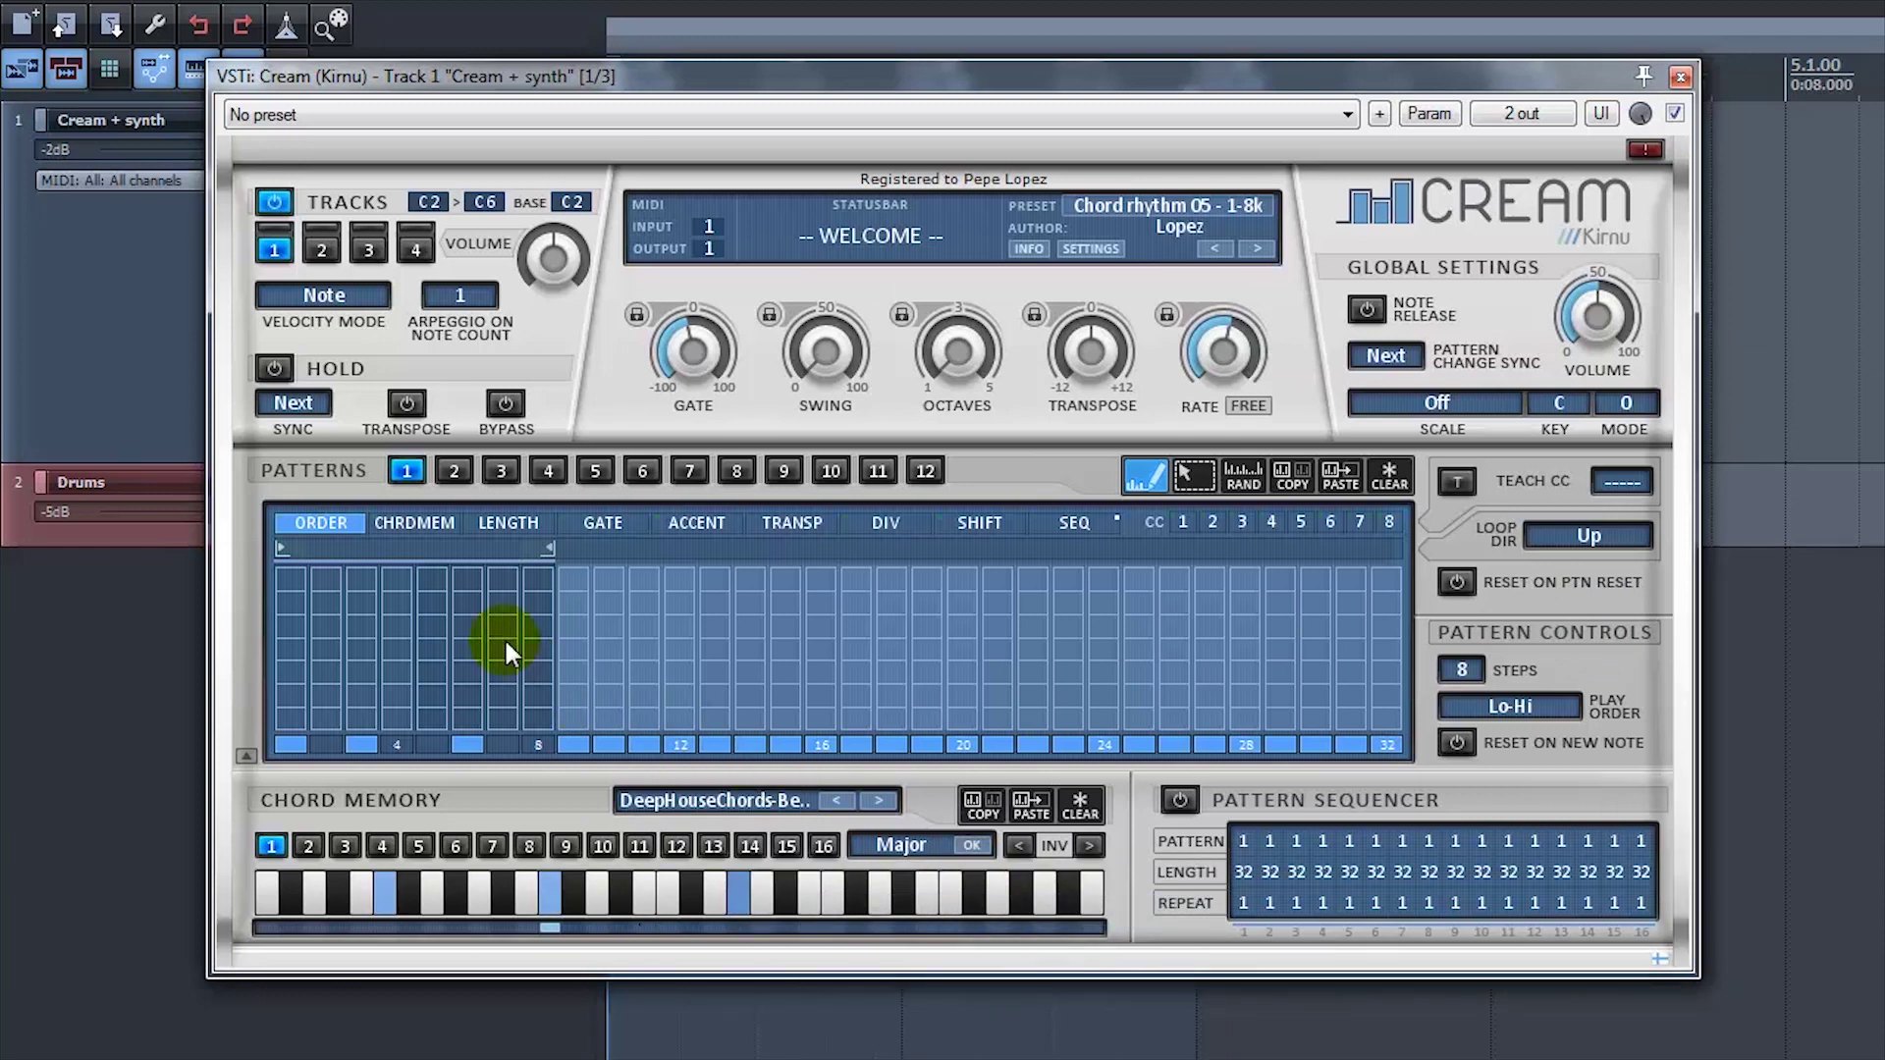
Enable chord memory triggering (Trigger CM) for track 1.
{"action": "left_click", "coordinate": [273, 370]}
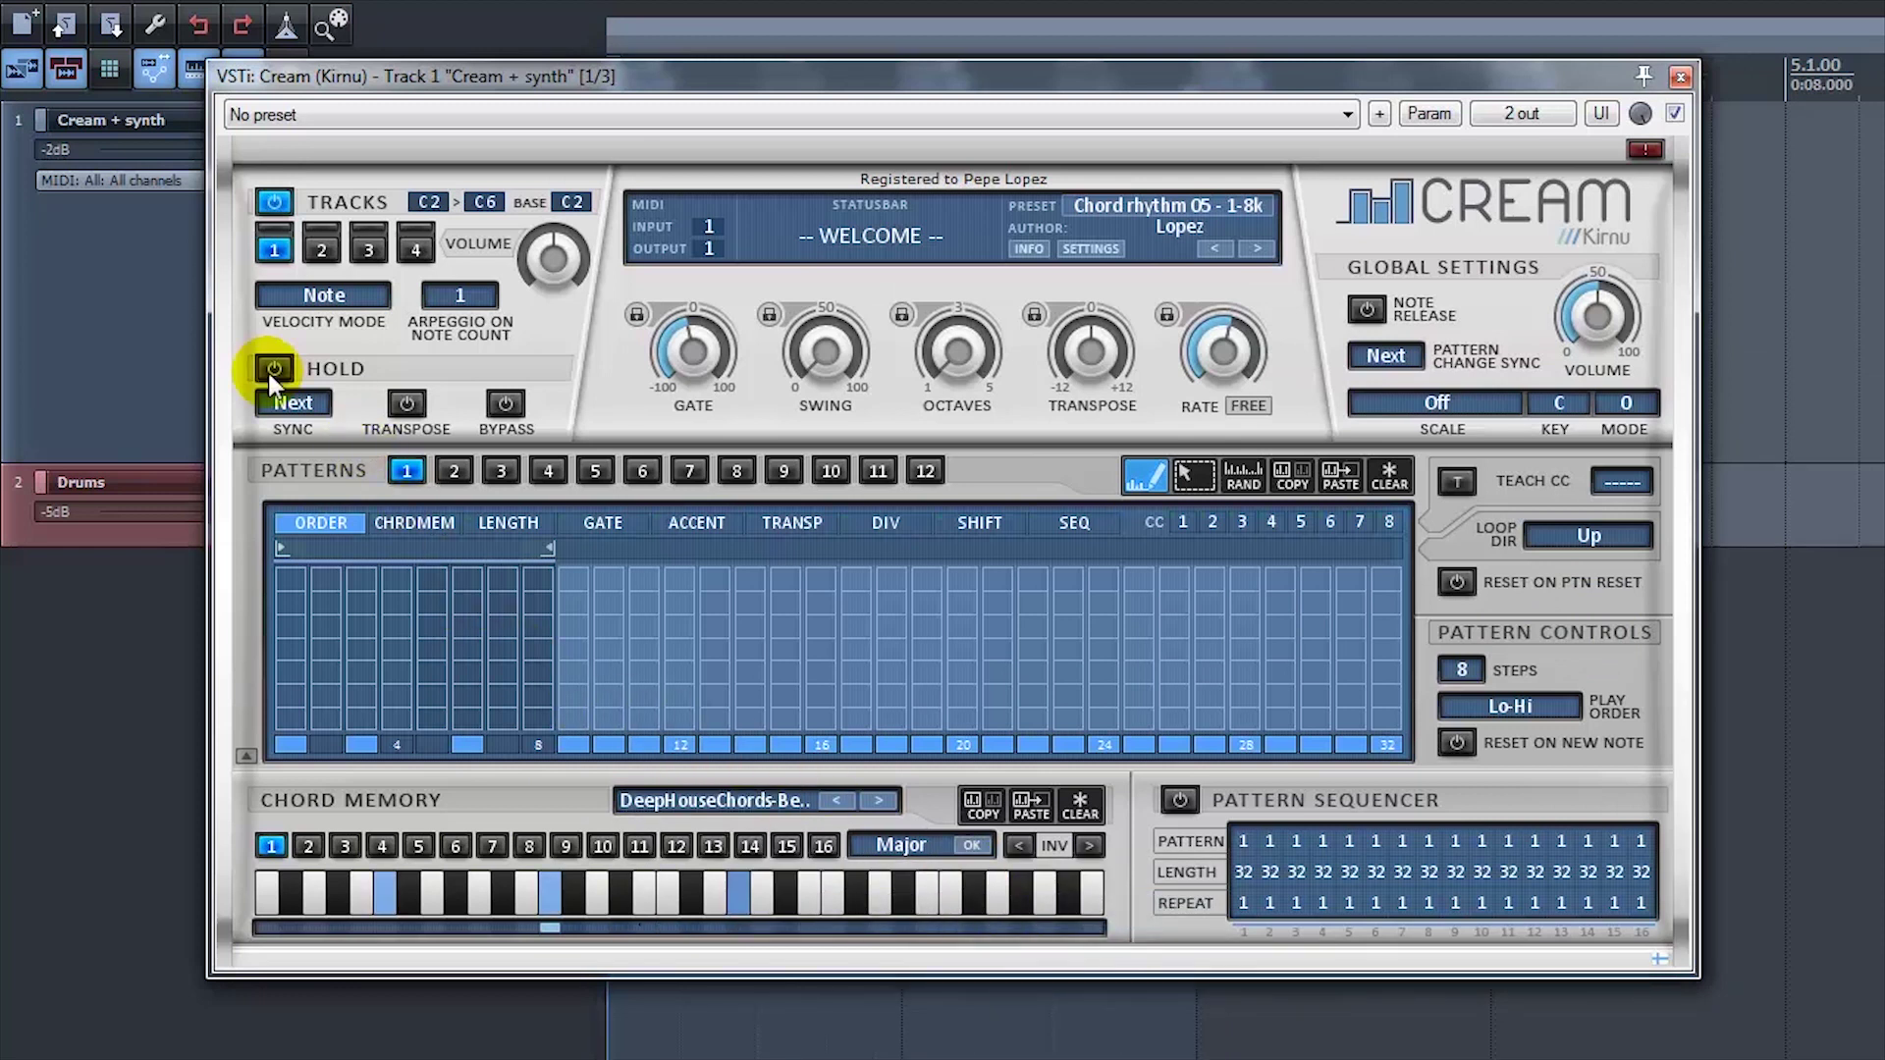
{"action": "right_click", "coordinate": [274, 245]}
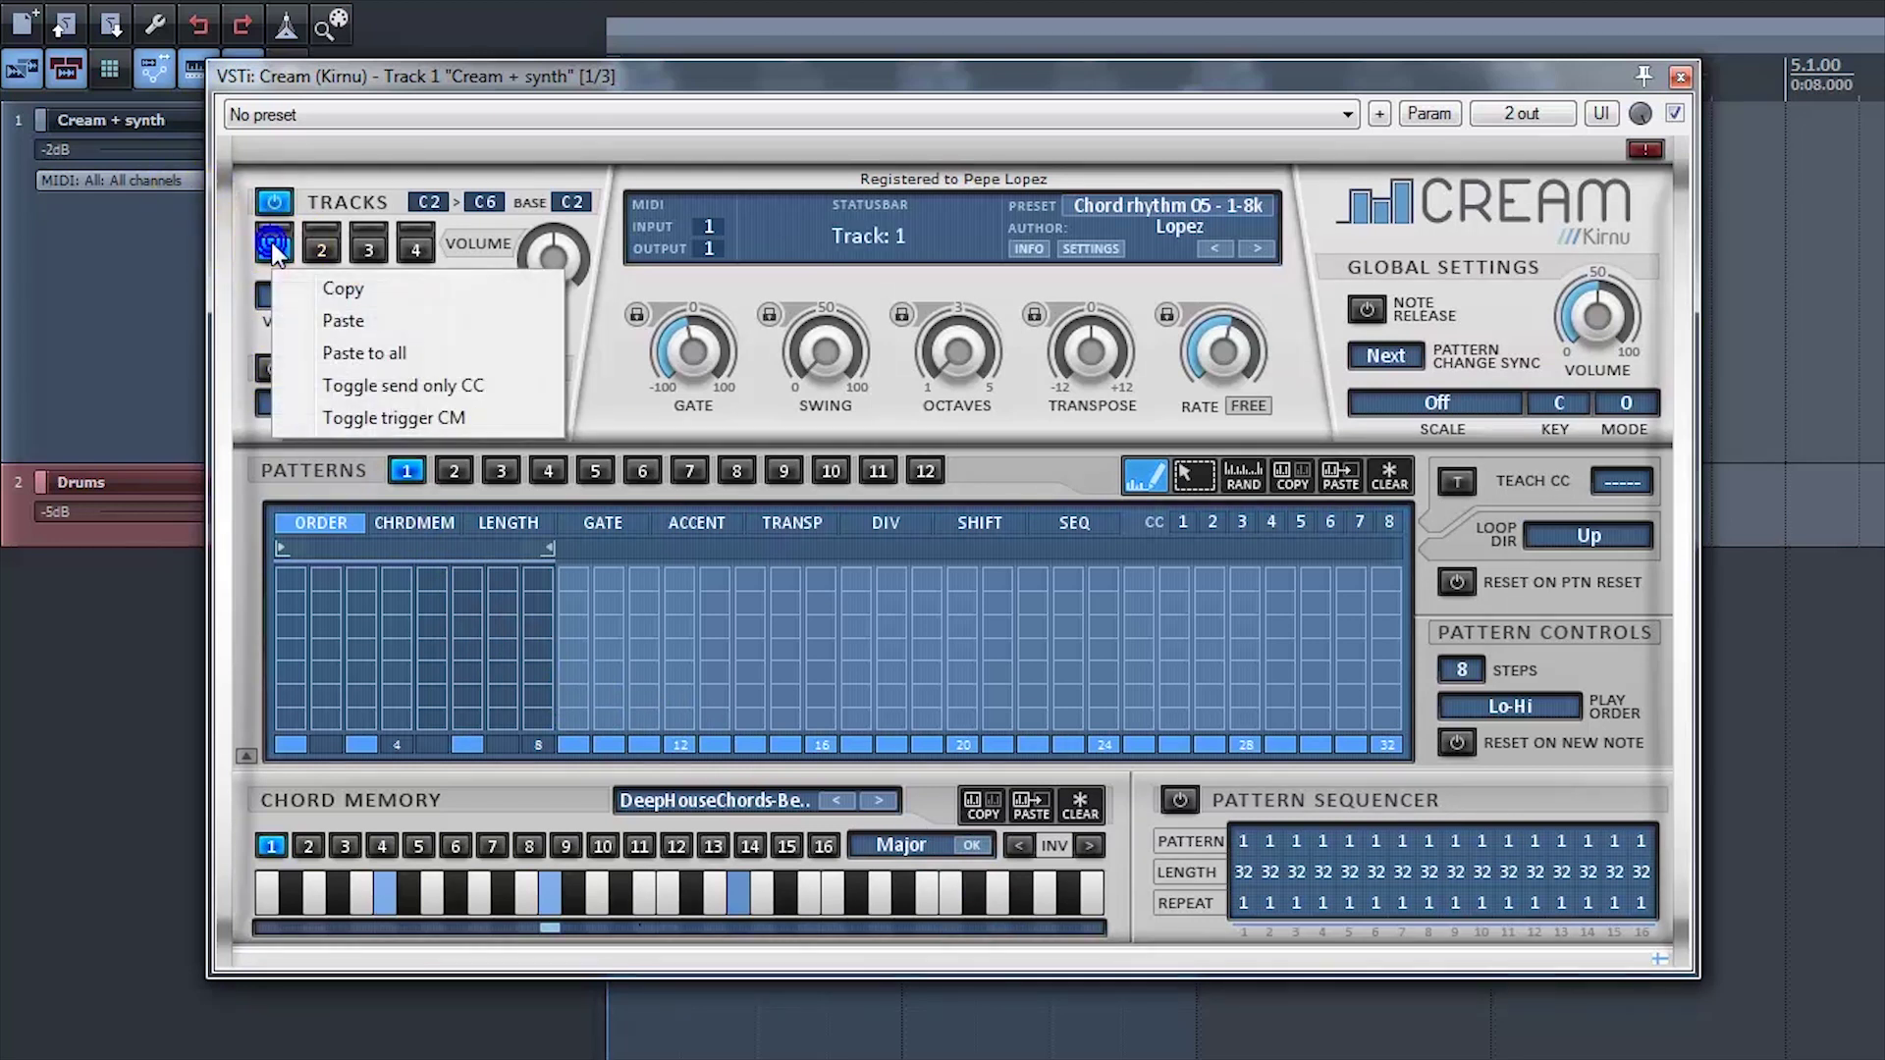
{"action": "left_click", "coordinate": [442, 424]}
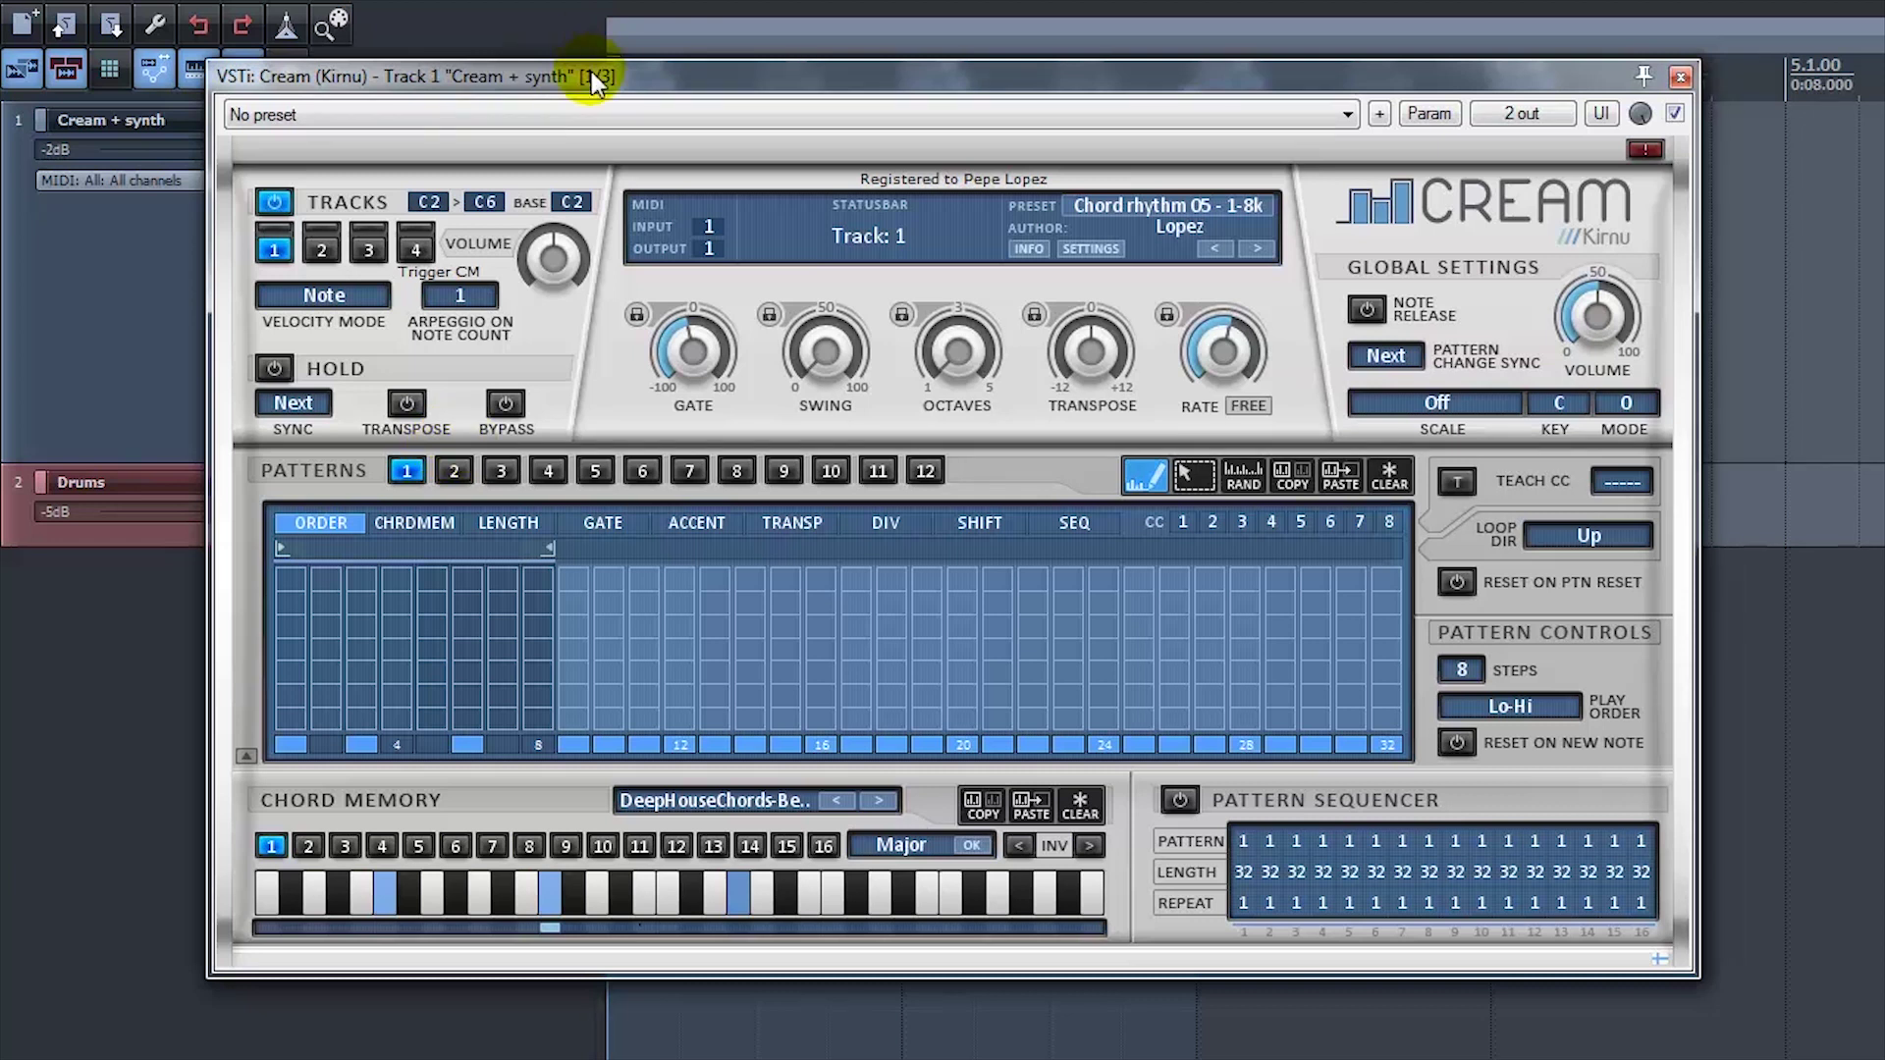
Move the Cream window aside and open the Cream + Synth MIDI item for editing.
{"action": "left_click_drag", "start_coordinate": [589, 74], "coordinate": [1842, 766]}
{"action": "left_click", "coordinate": [868, 339]}
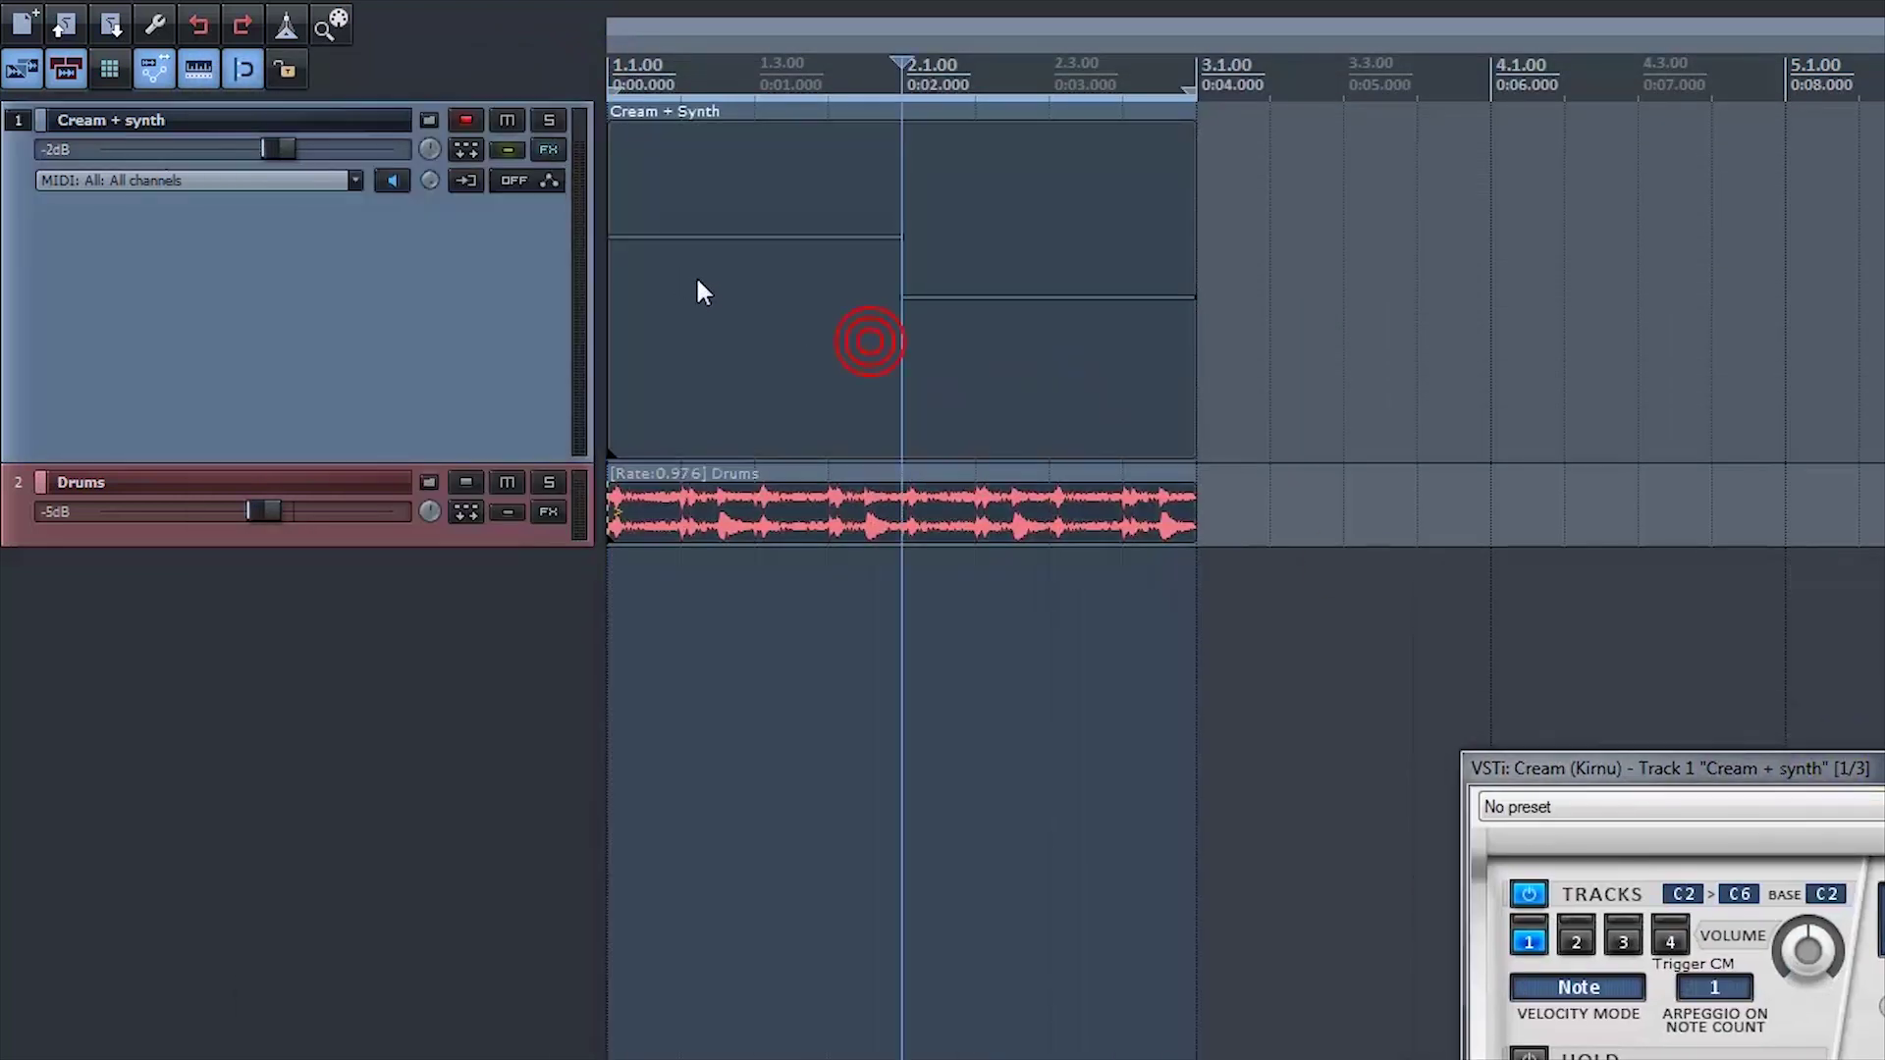
{"action": "double_click", "coordinate": [696, 275]}
{"action": "left_click_drag", "start_coordinate": [599, 92], "coordinate": [595, 76]}
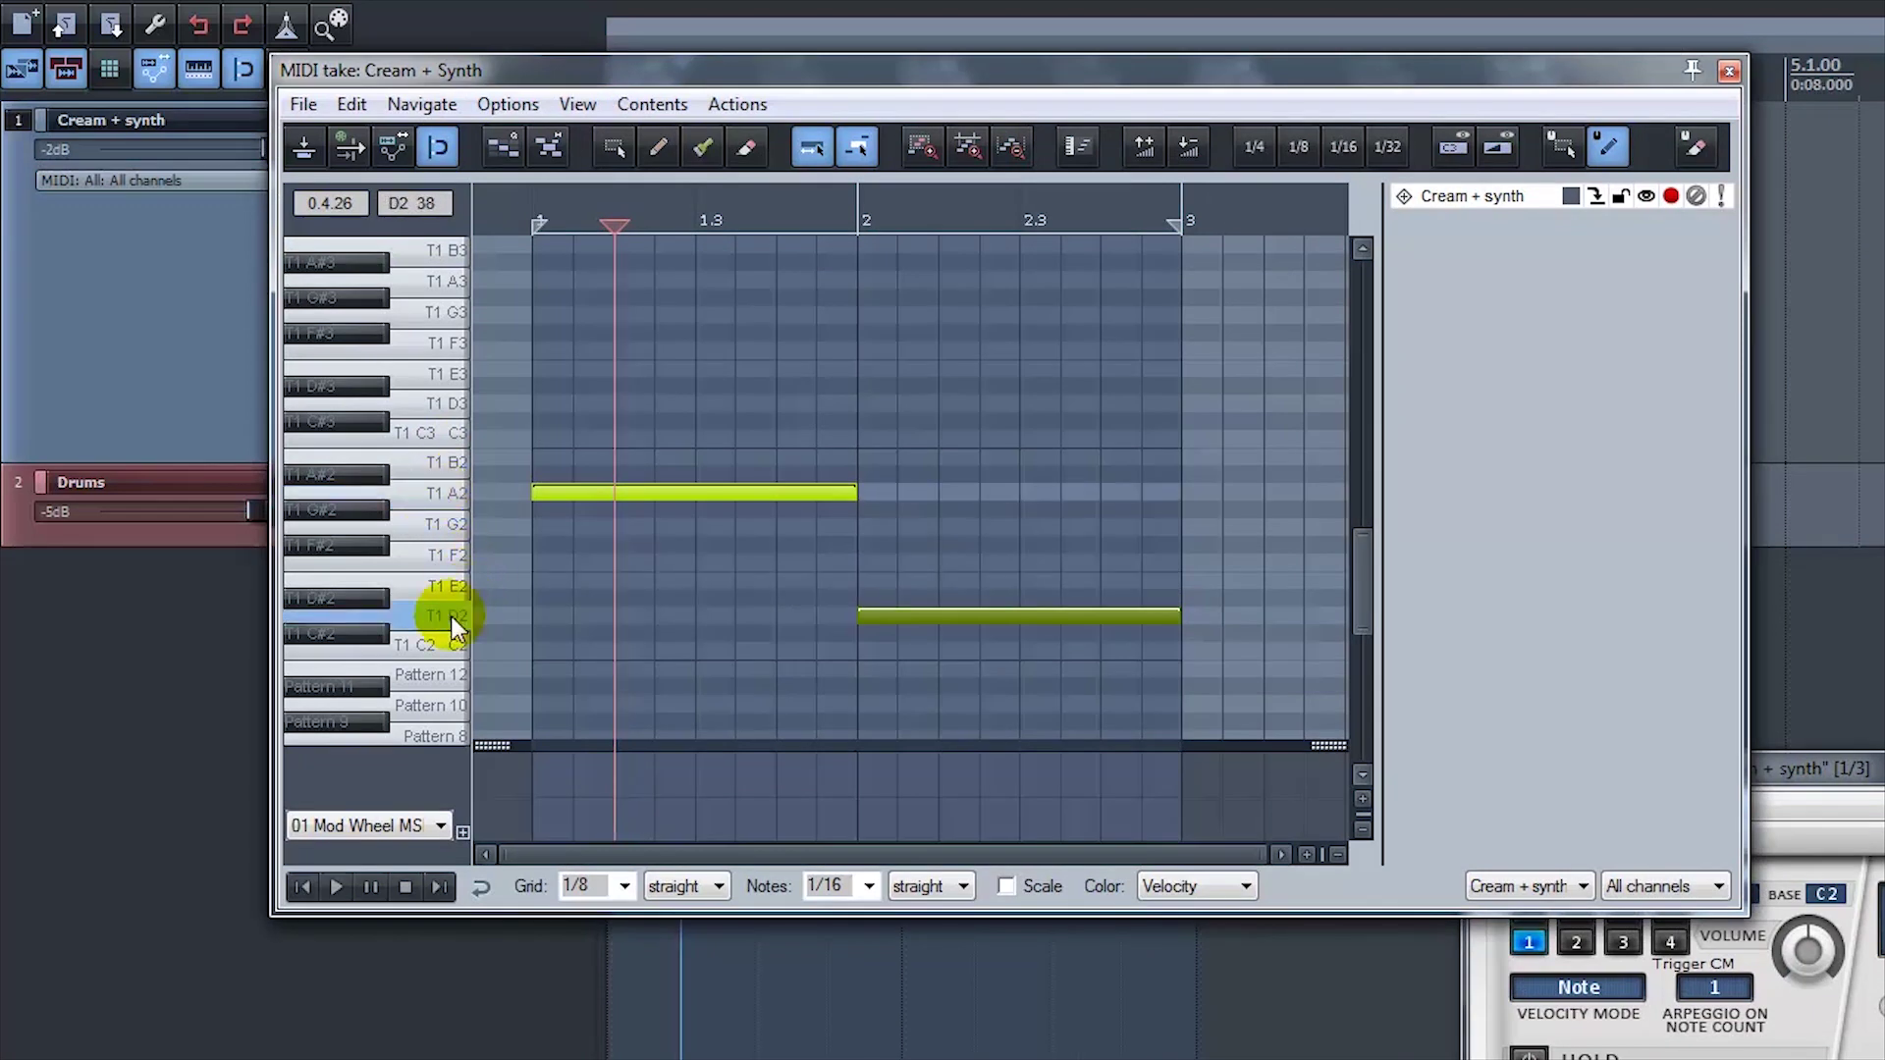
Play the MIDI item from its start to hear its two notes trigger chords, and stop playback.
{"action": "key", "text": "Home"}
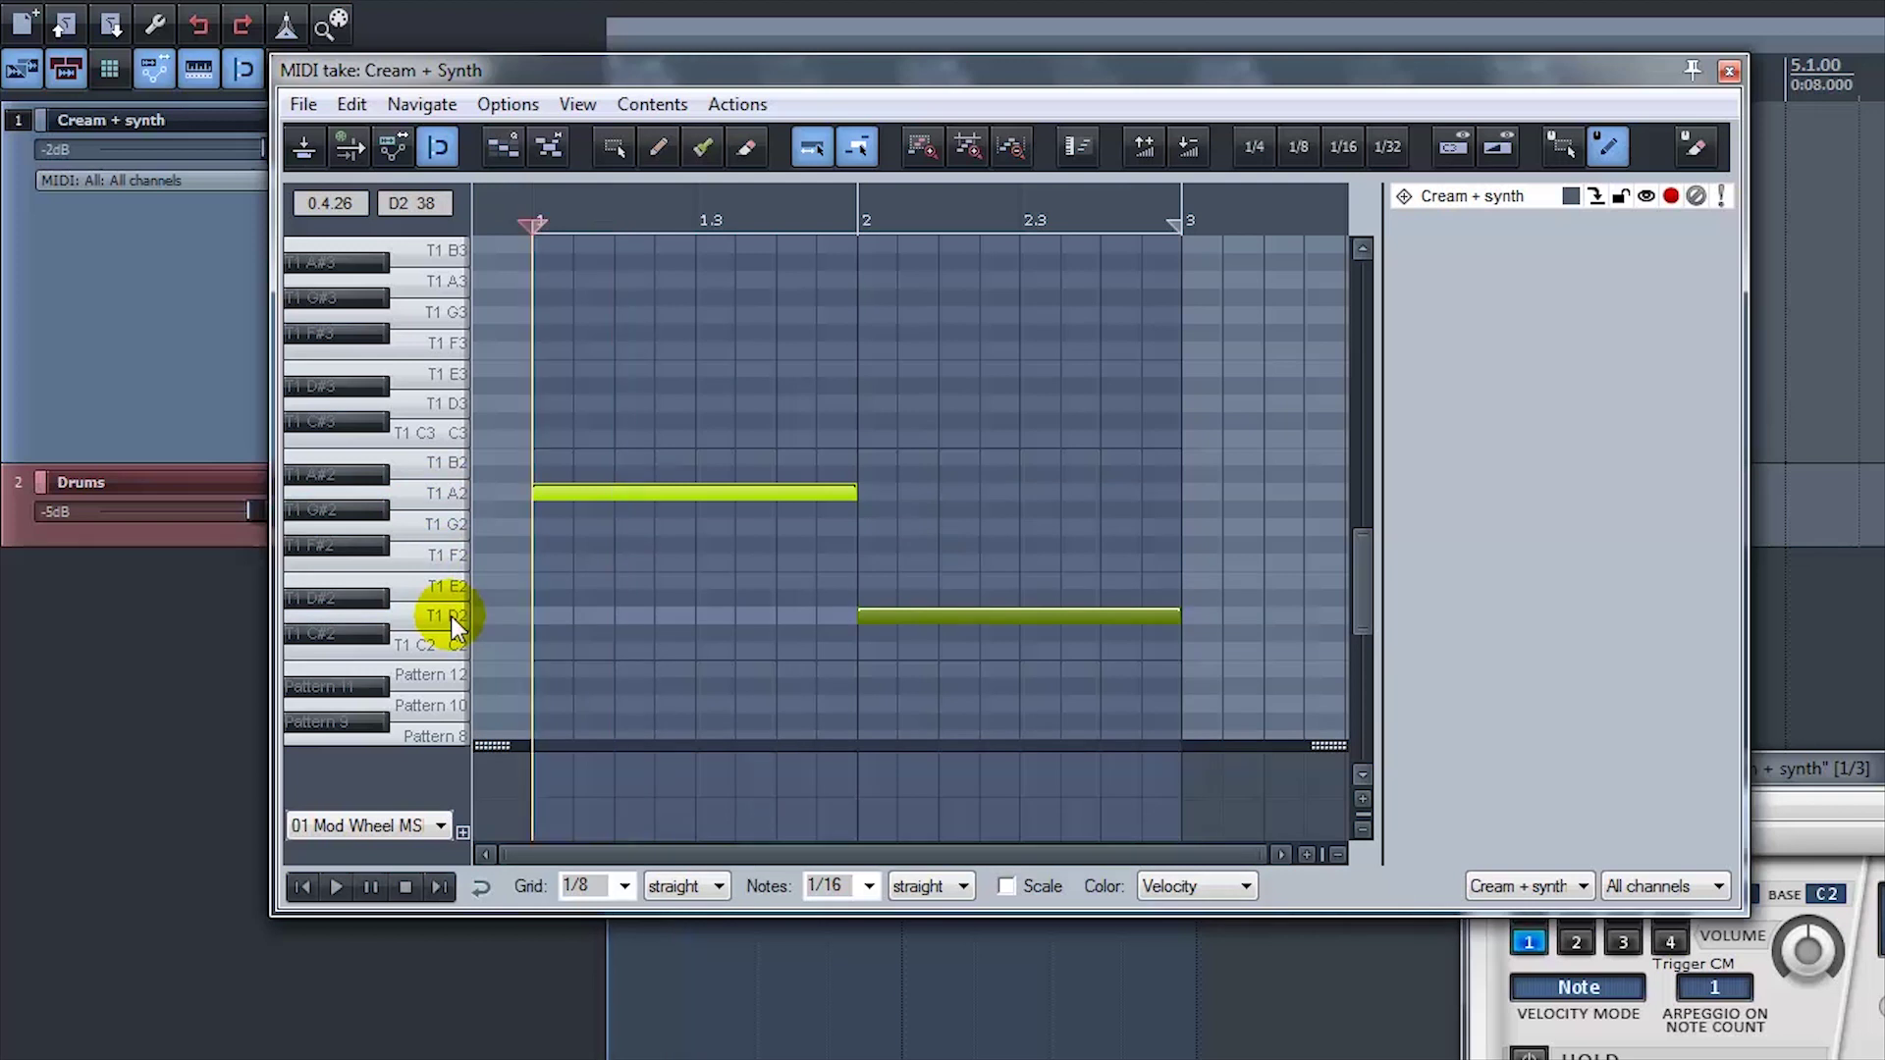
{"action": "key", "text": "space"}
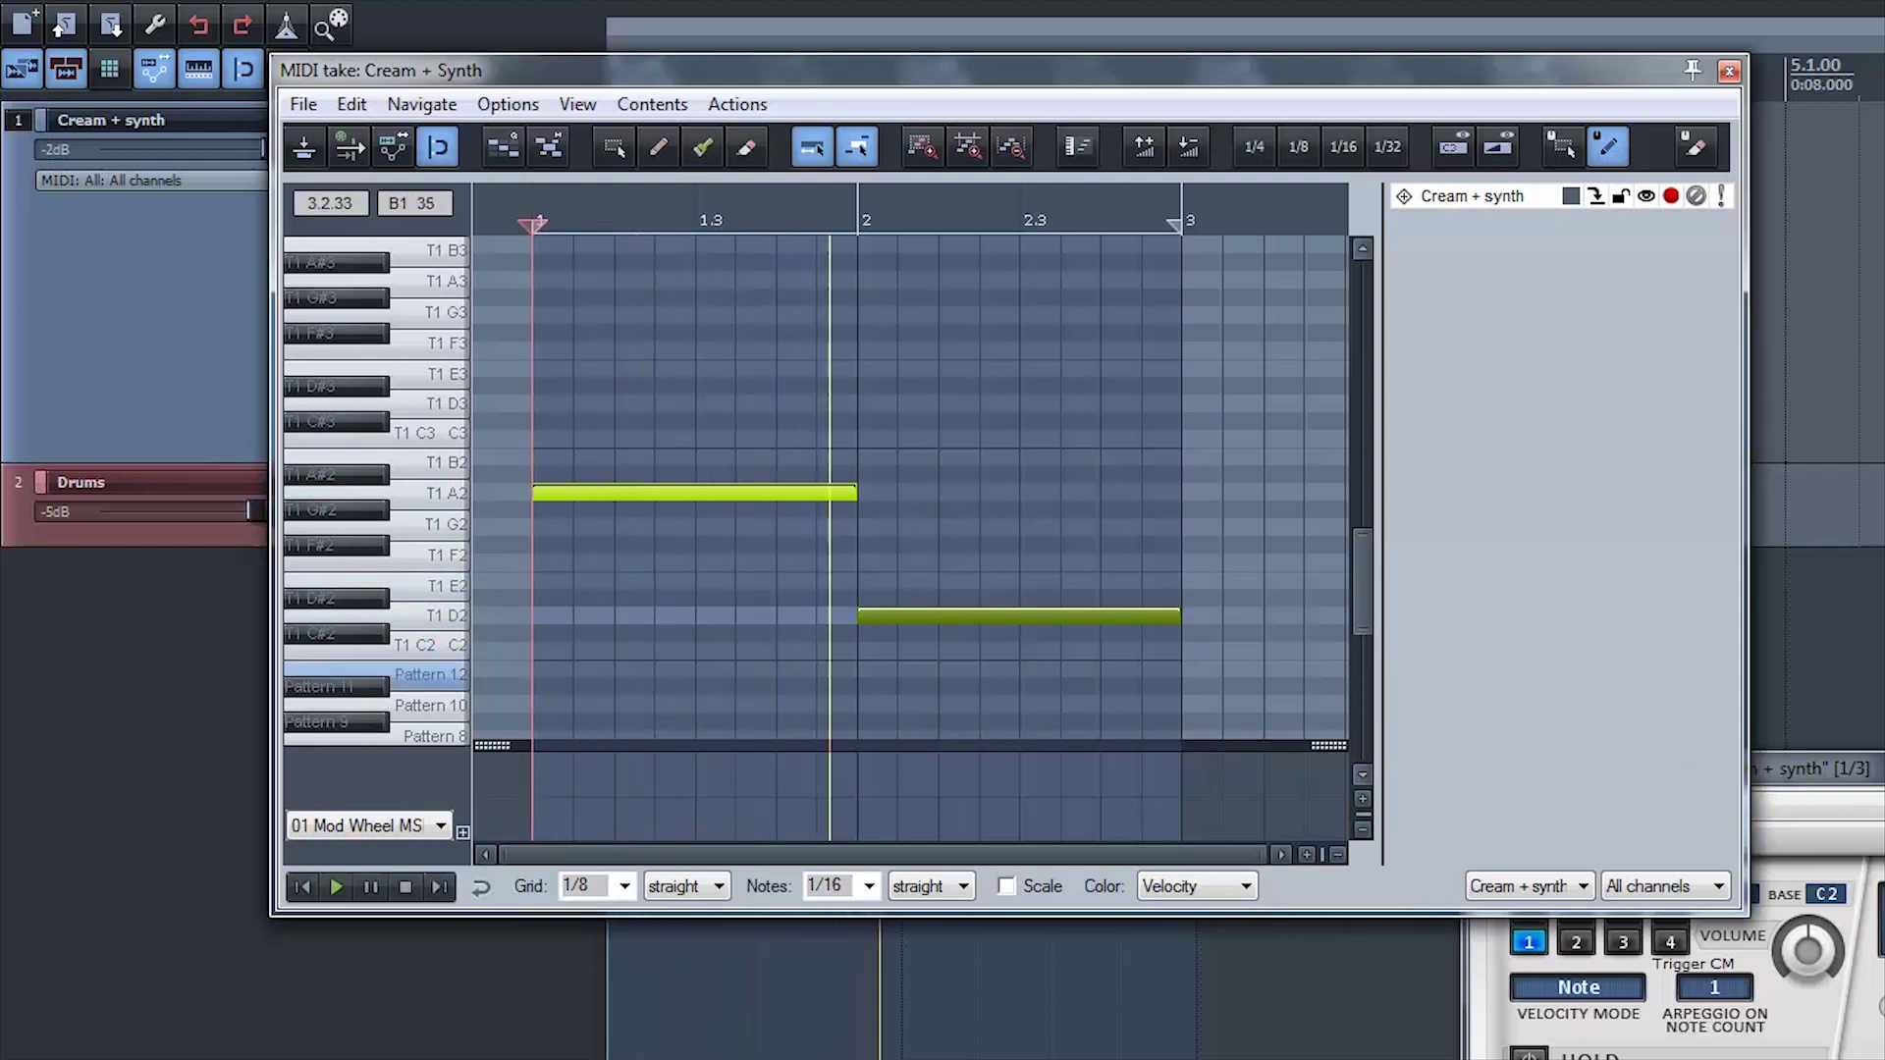
{"action": "key", "text": "space"}
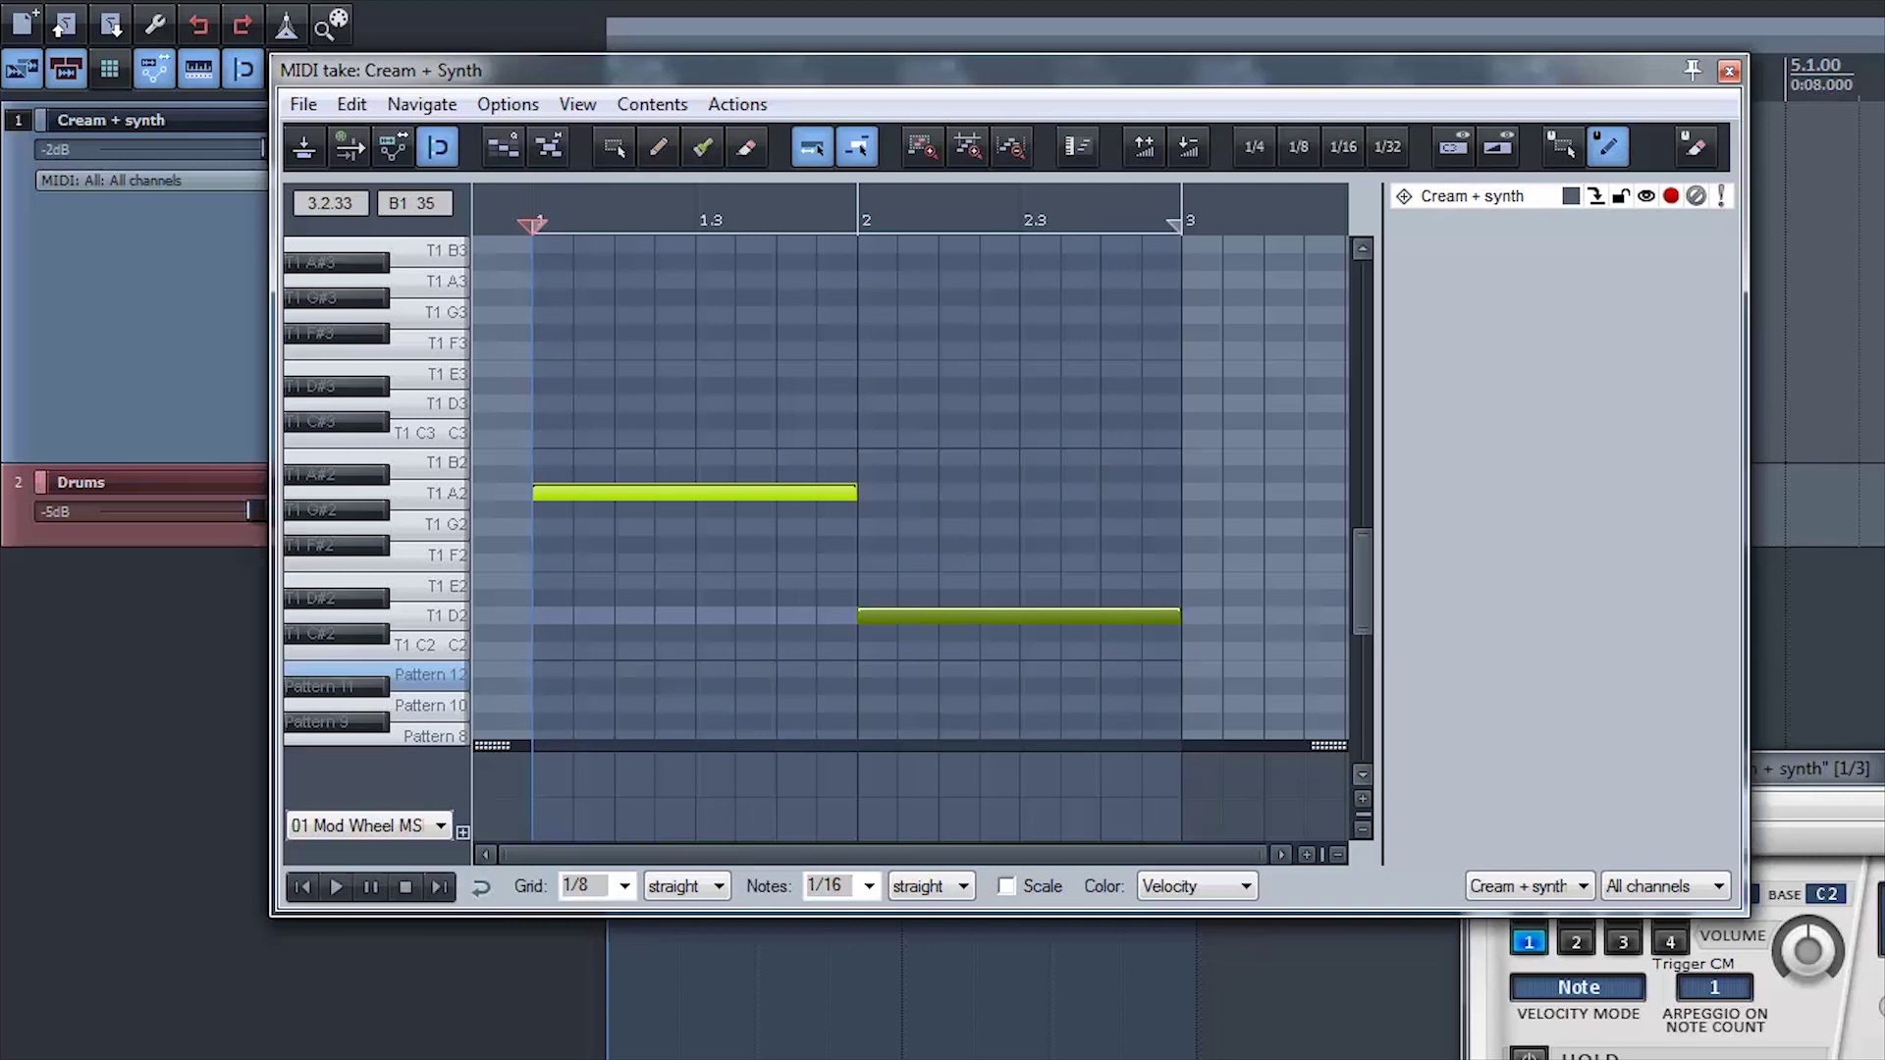
Bring the Cream window back over the MIDI editor and recall chord memory slots 3 and 10.
{"action": "left_click_drag", "start_coordinate": [1826, 769], "coordinate": [786, 61]}
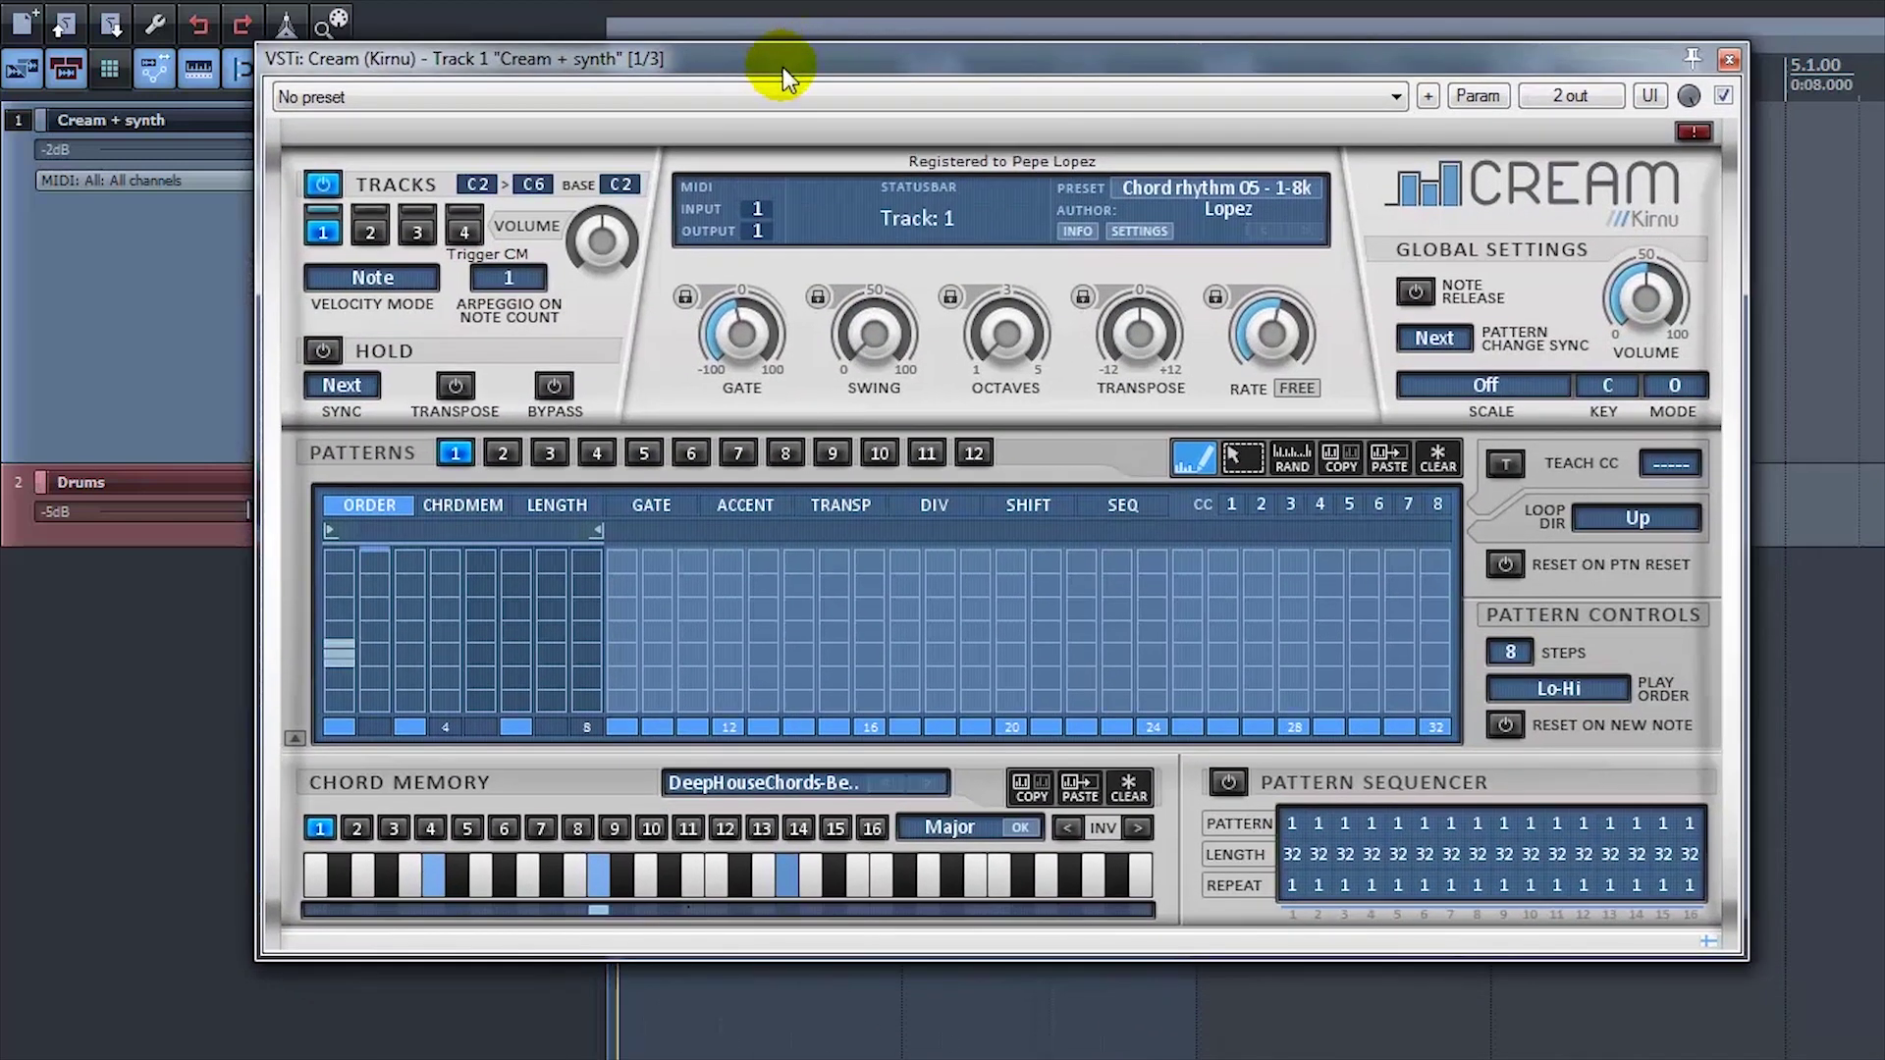
{"action": "left_click", "coordinate": [396, 829]}
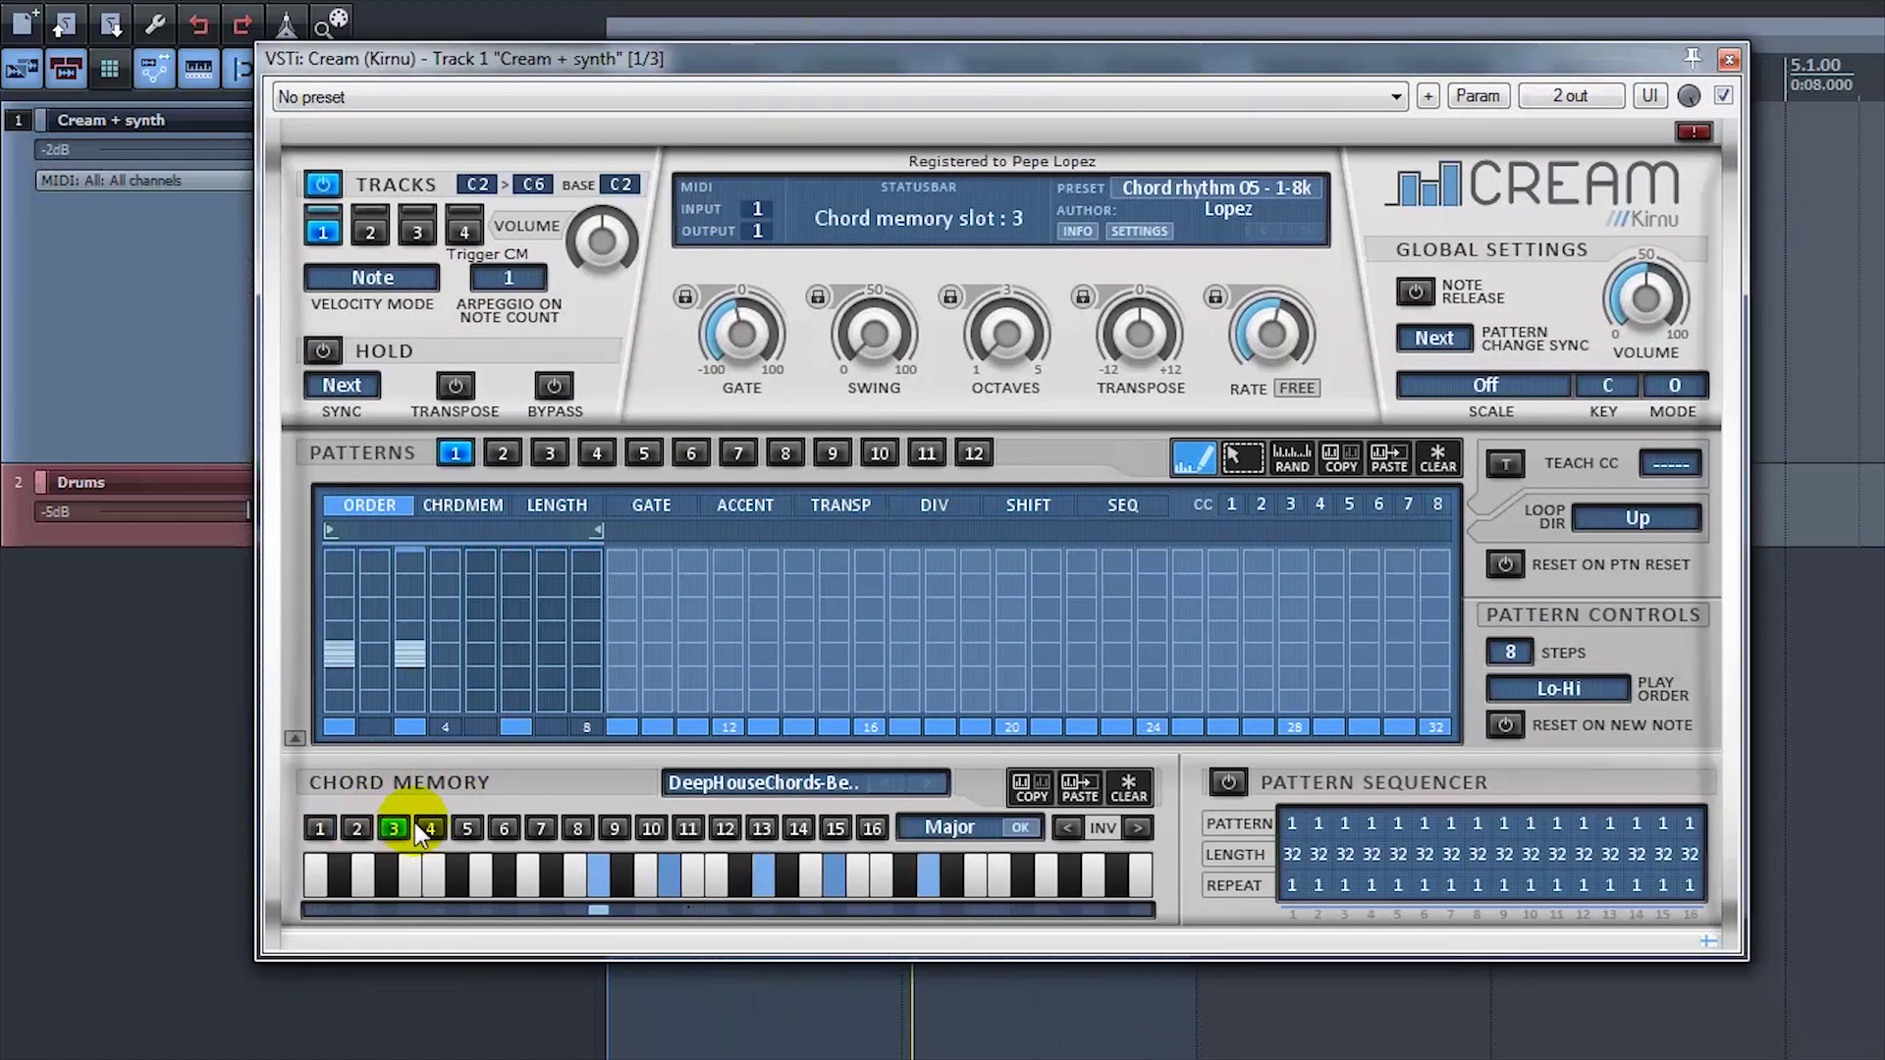
{"action": "left_click", "coordinate": [650, 827]}
{"action": "left_click", "coordinate": [650, 826]}
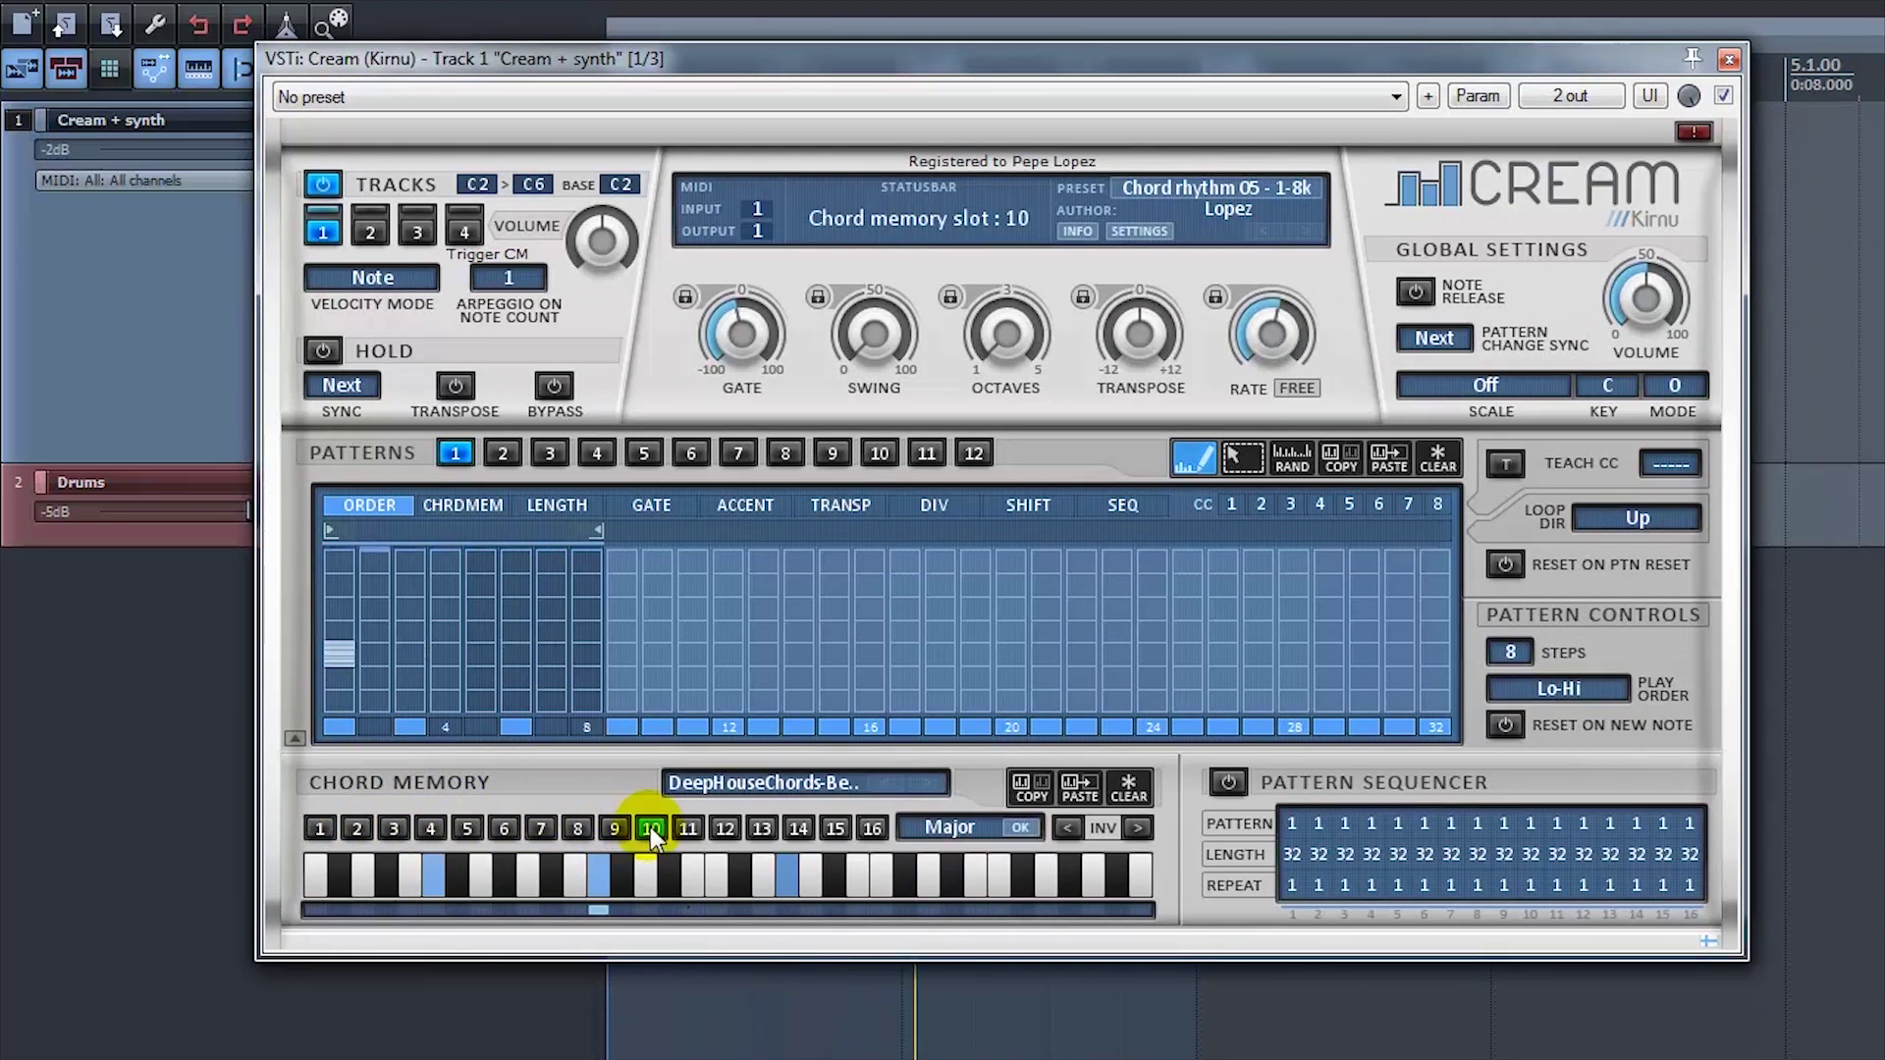
Extend the chord in memory slot 10 with the C, F and G# notes of the highest octave on the chord keyboard.
{"action": "left_click", "coordinate": [881, 888]}
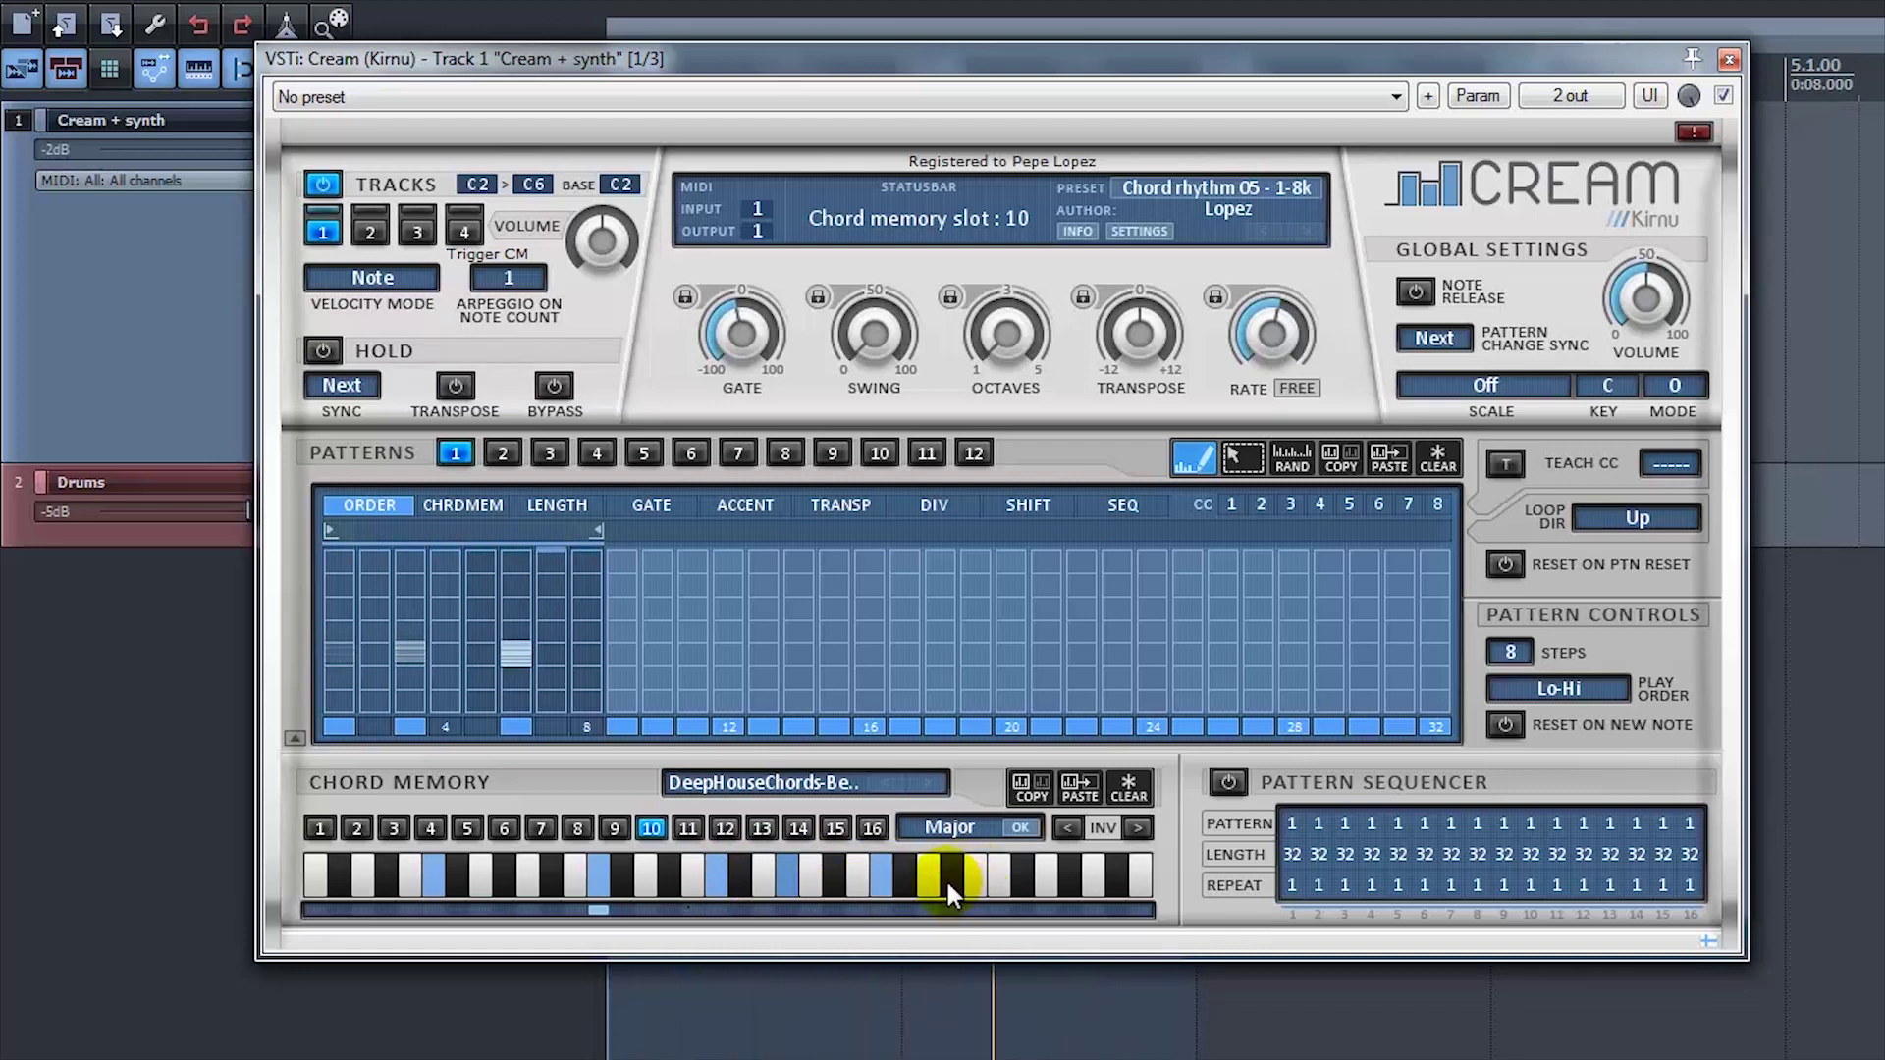
{"action": "left_click", "coordinate": [948, 891]}
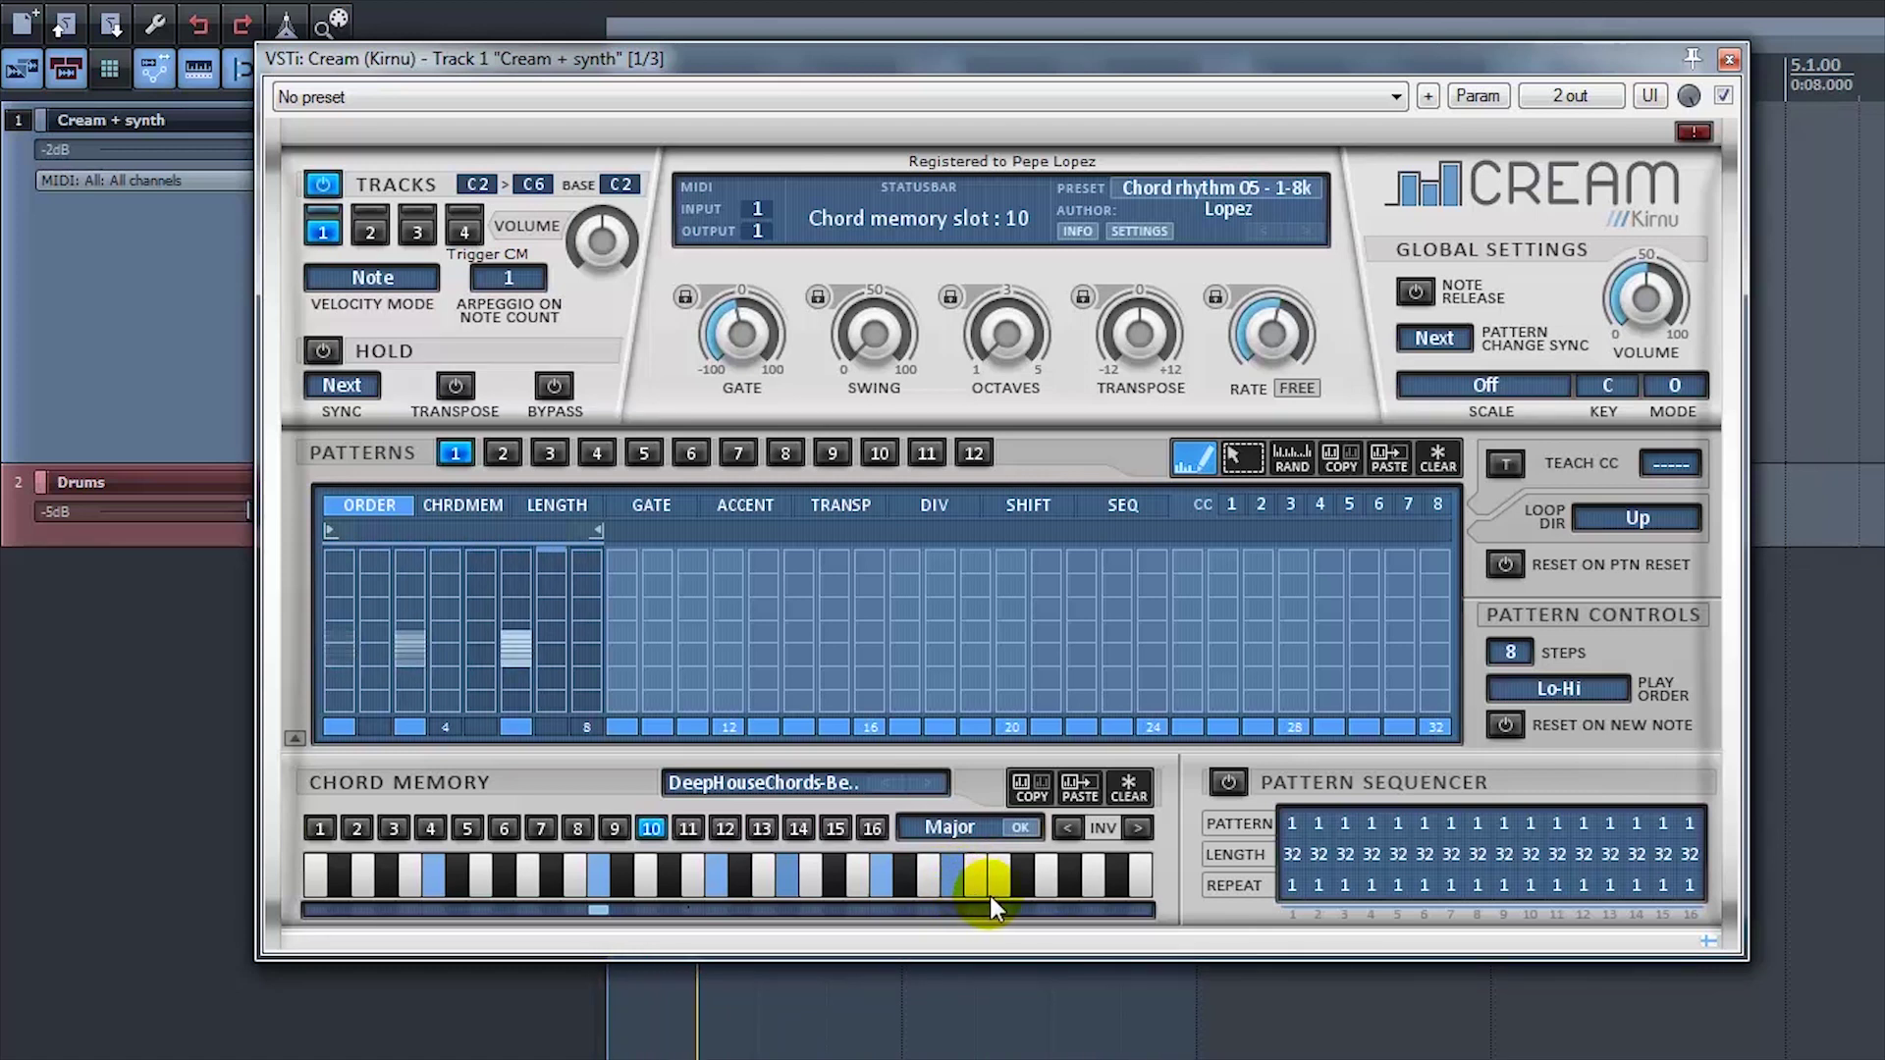
{"action": "left_click", "coordinate": [944, 899]}
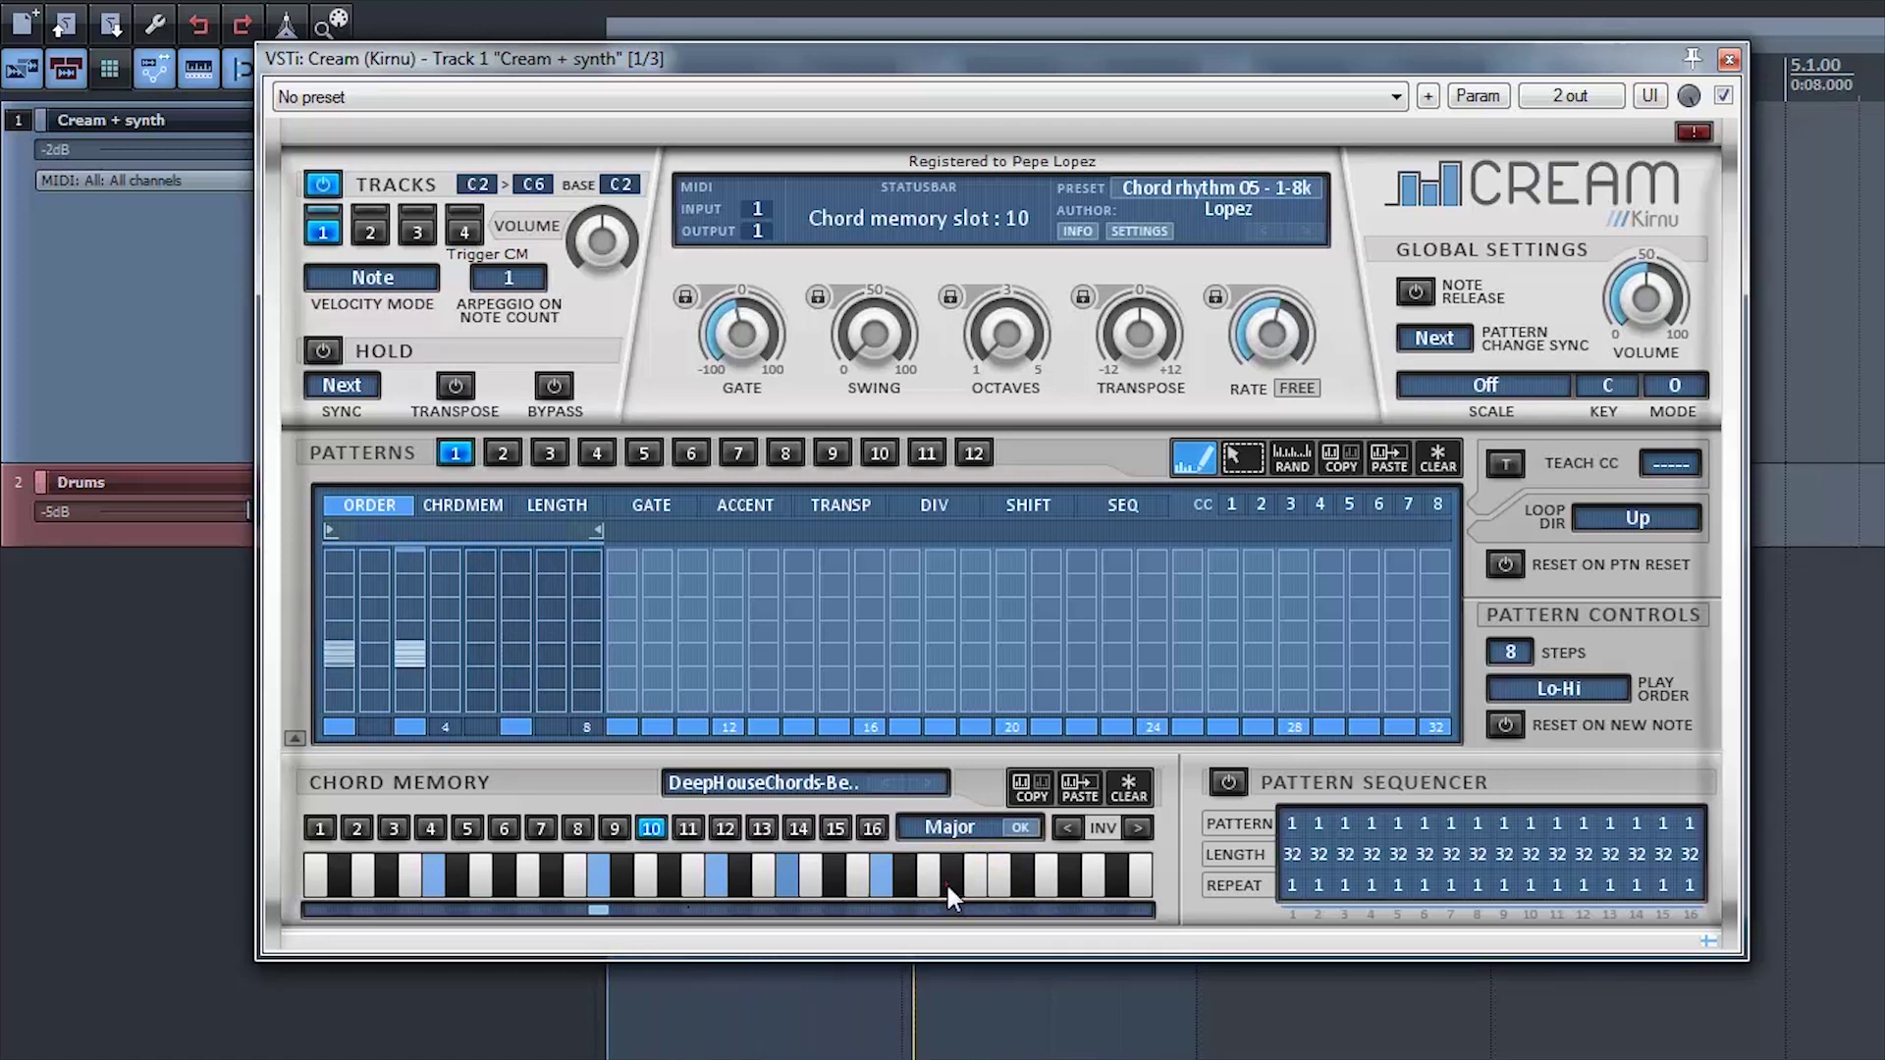
{"action": "left_click", "coordinate": [998, 886]}
{"action": "left_click", "coordinate": [998, 886]}
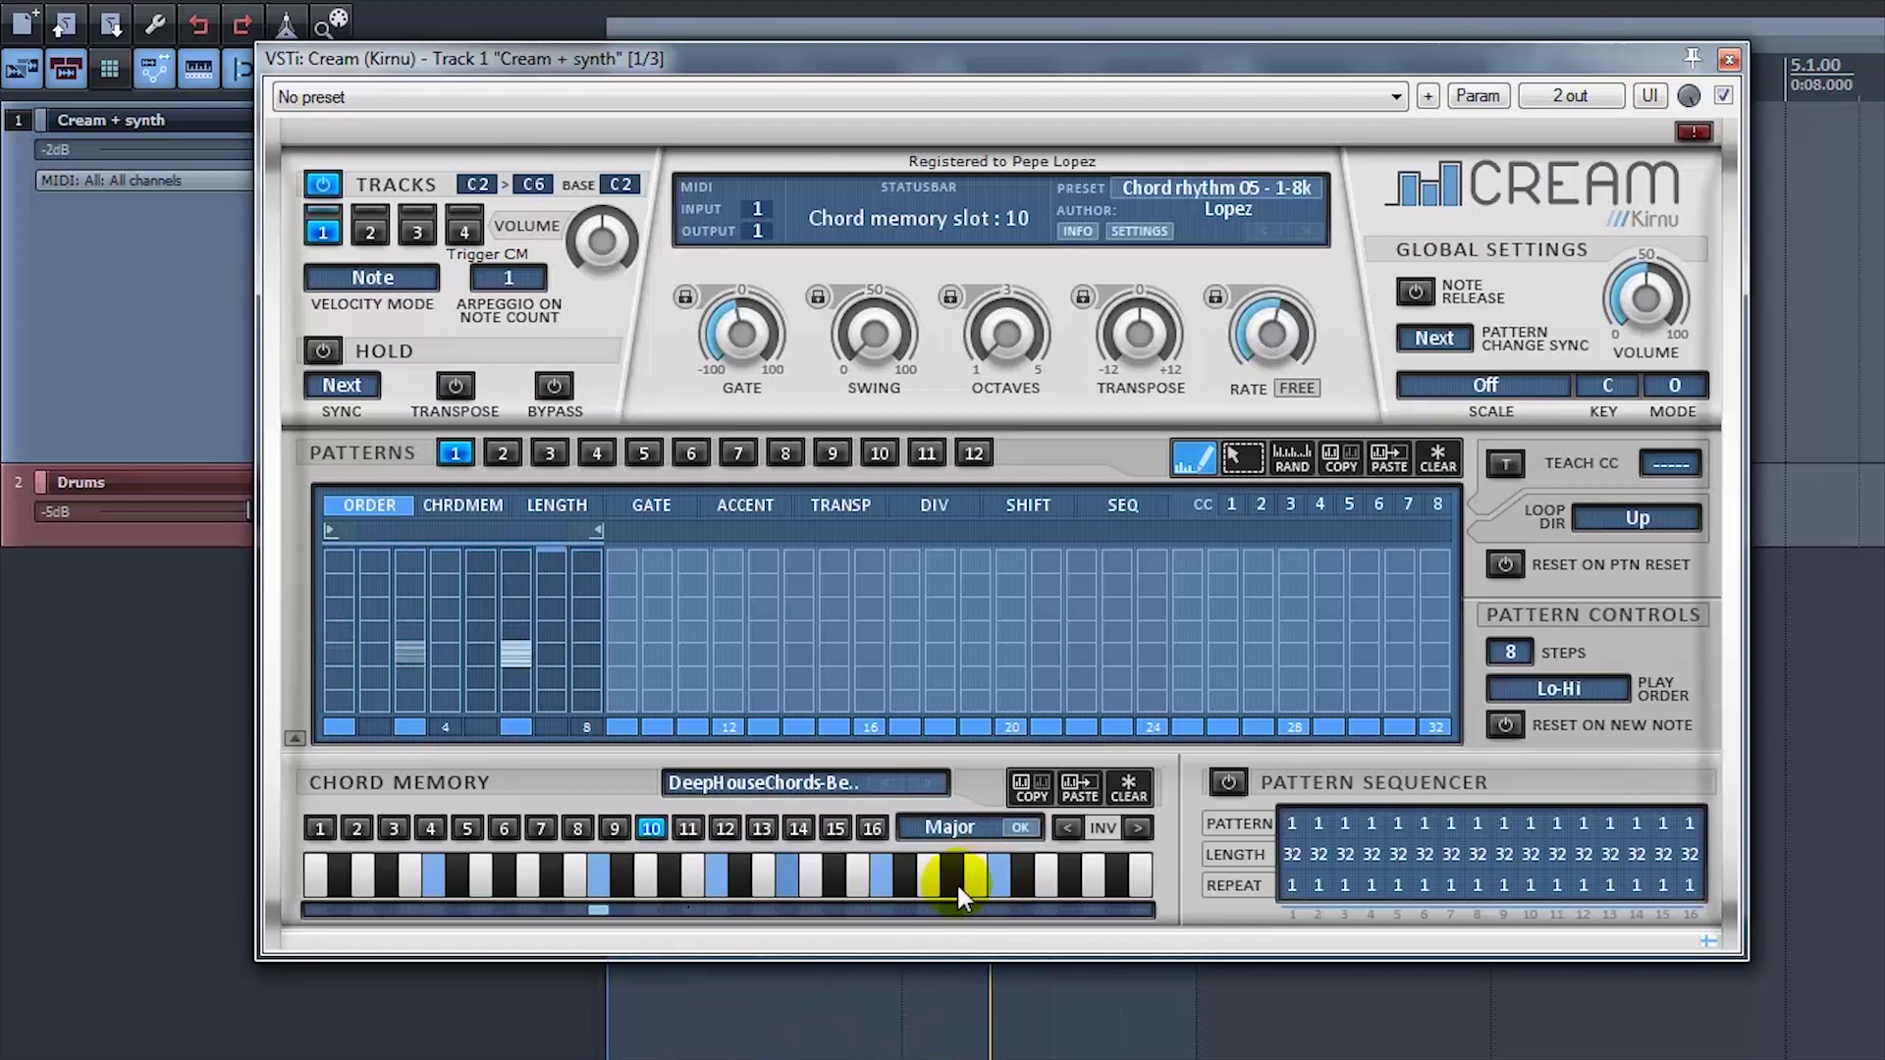
{"action": "left_click", "coordinate": [1067, 886]}
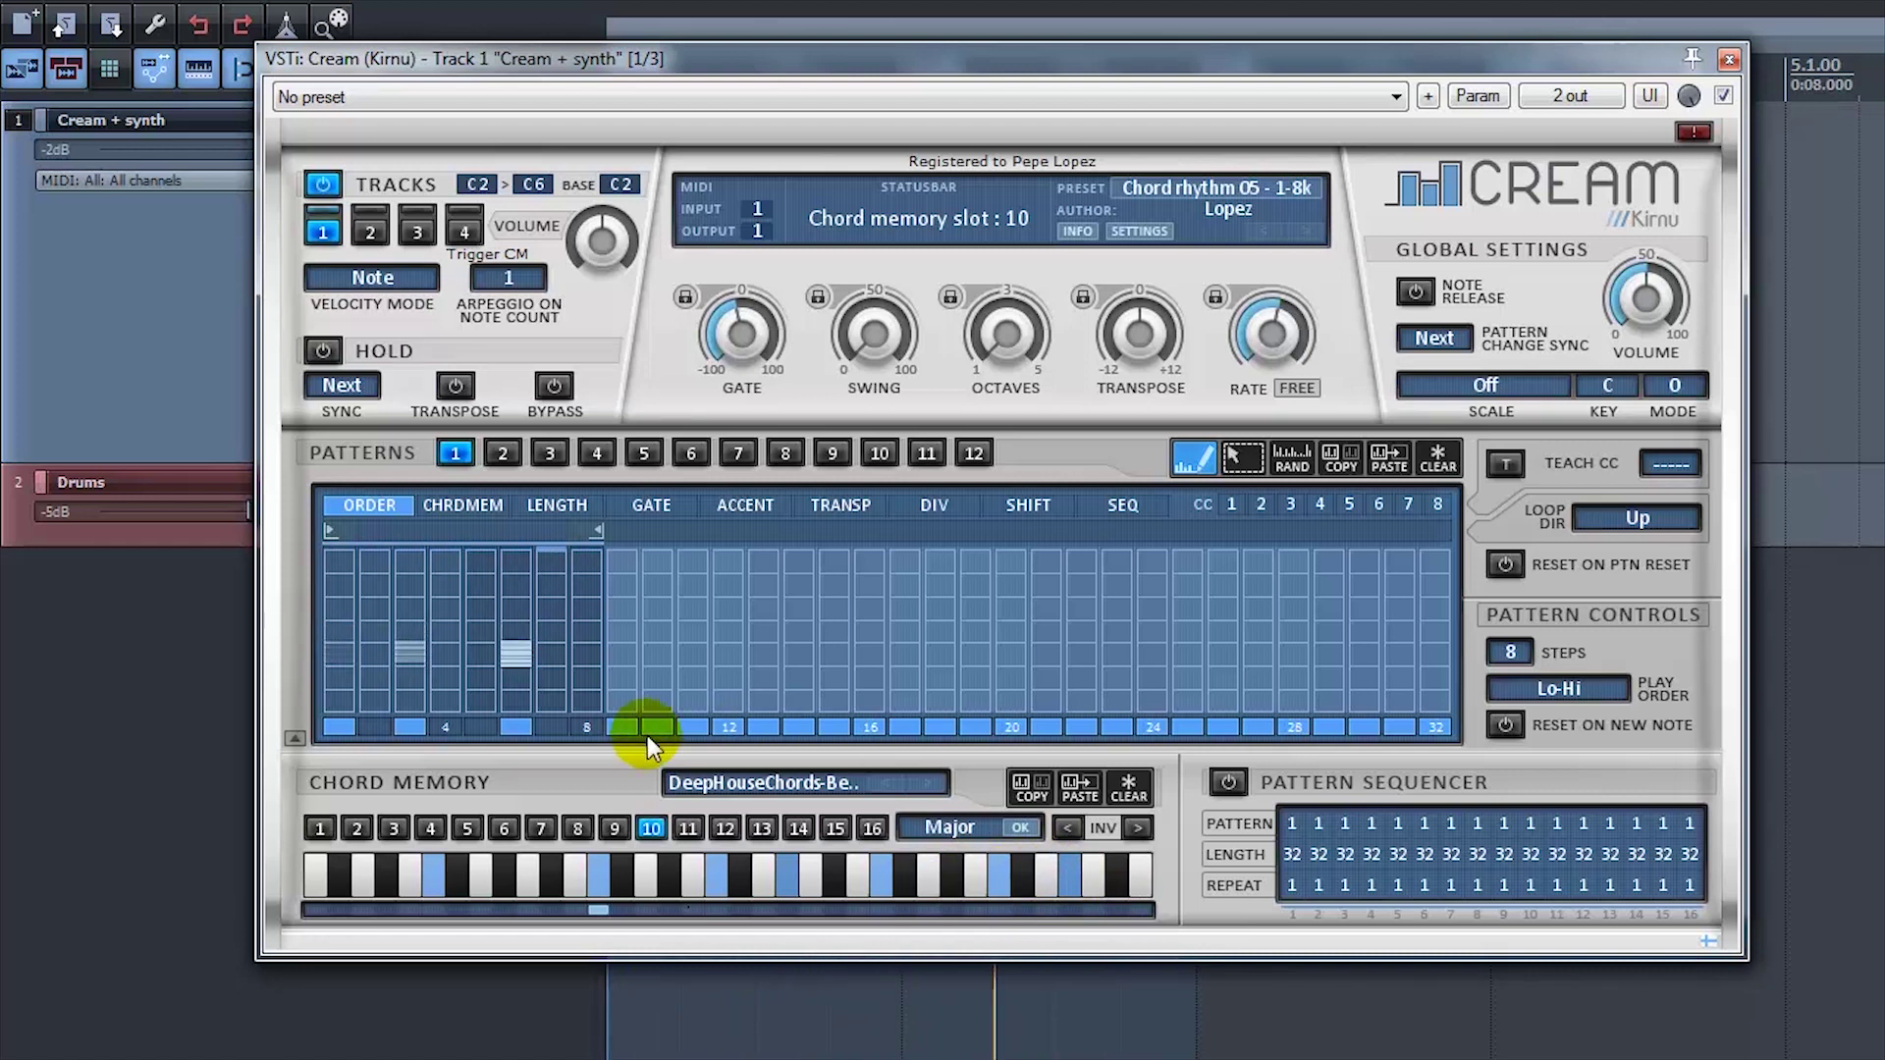
Try adding the F, G# and G notes of the highest octave to the chord in memory slot 3.
{"action": "left_click", "coordinate": [392, 831]}
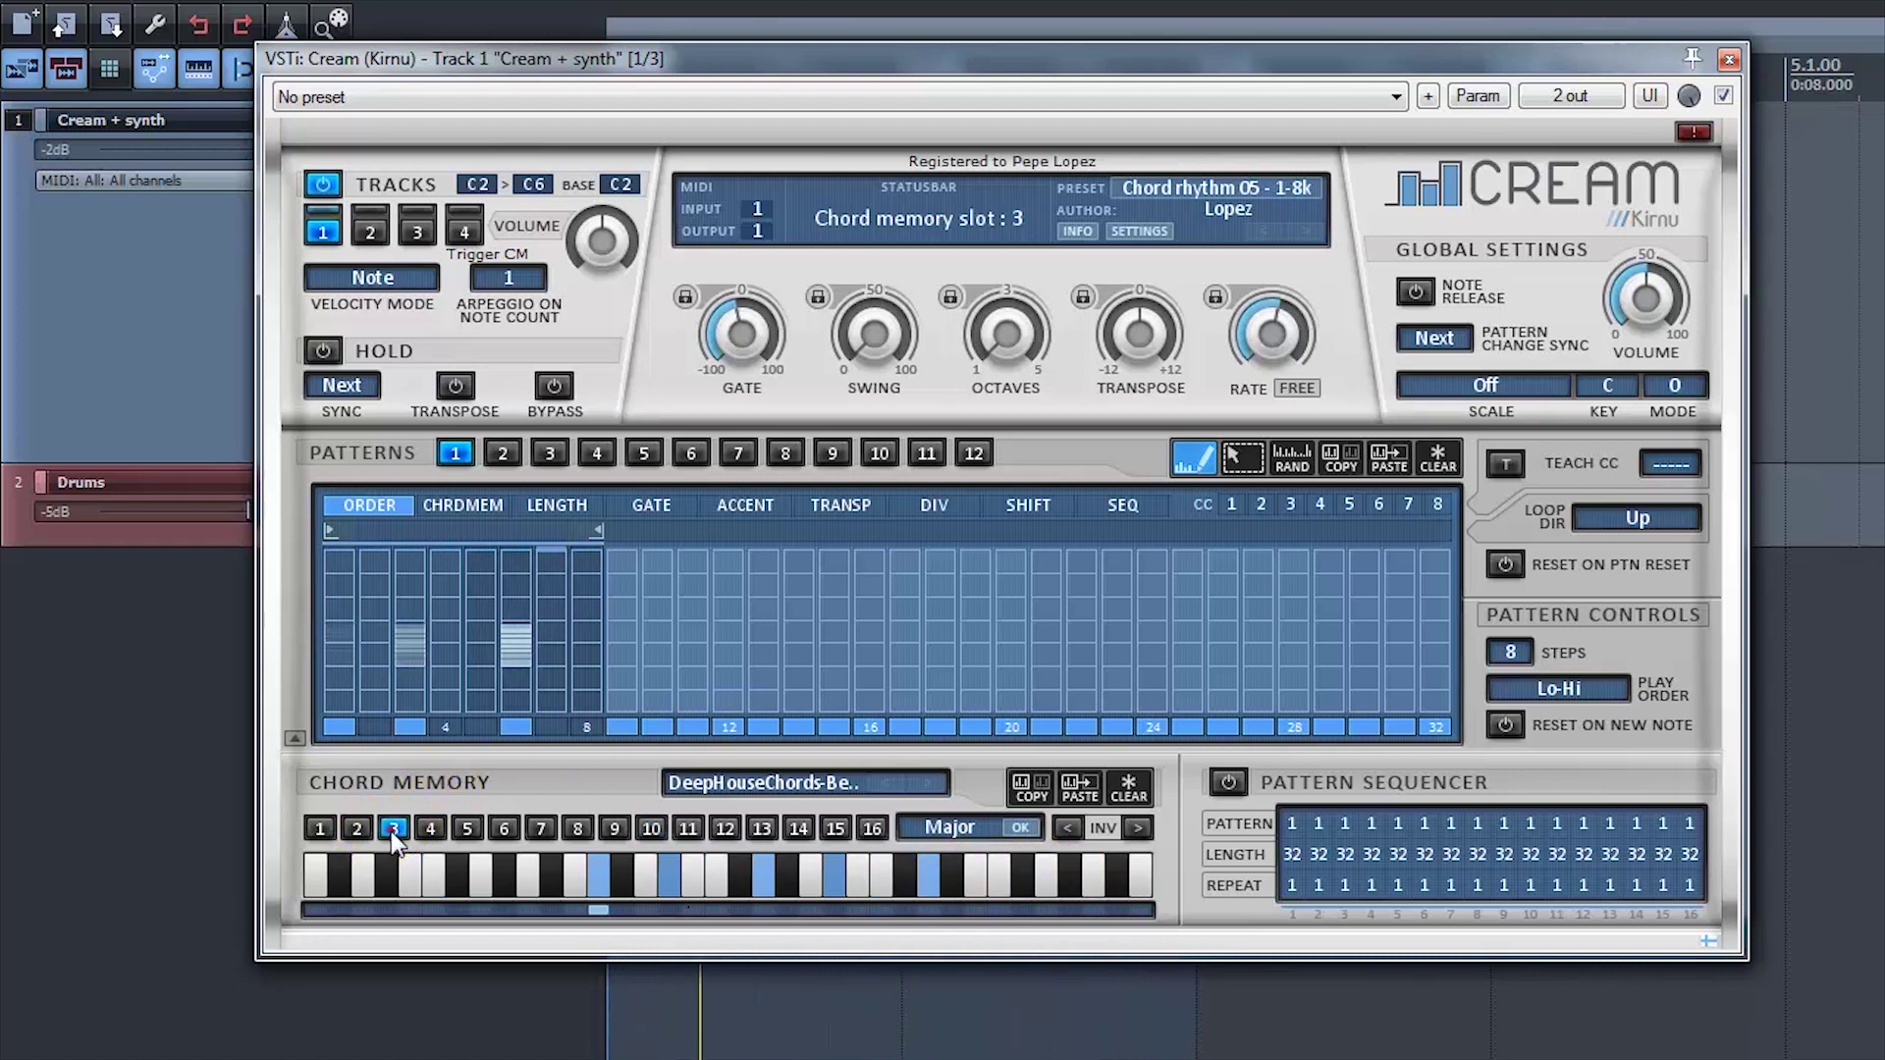
{"action": "left_click", "coordinate": [999, 886]}
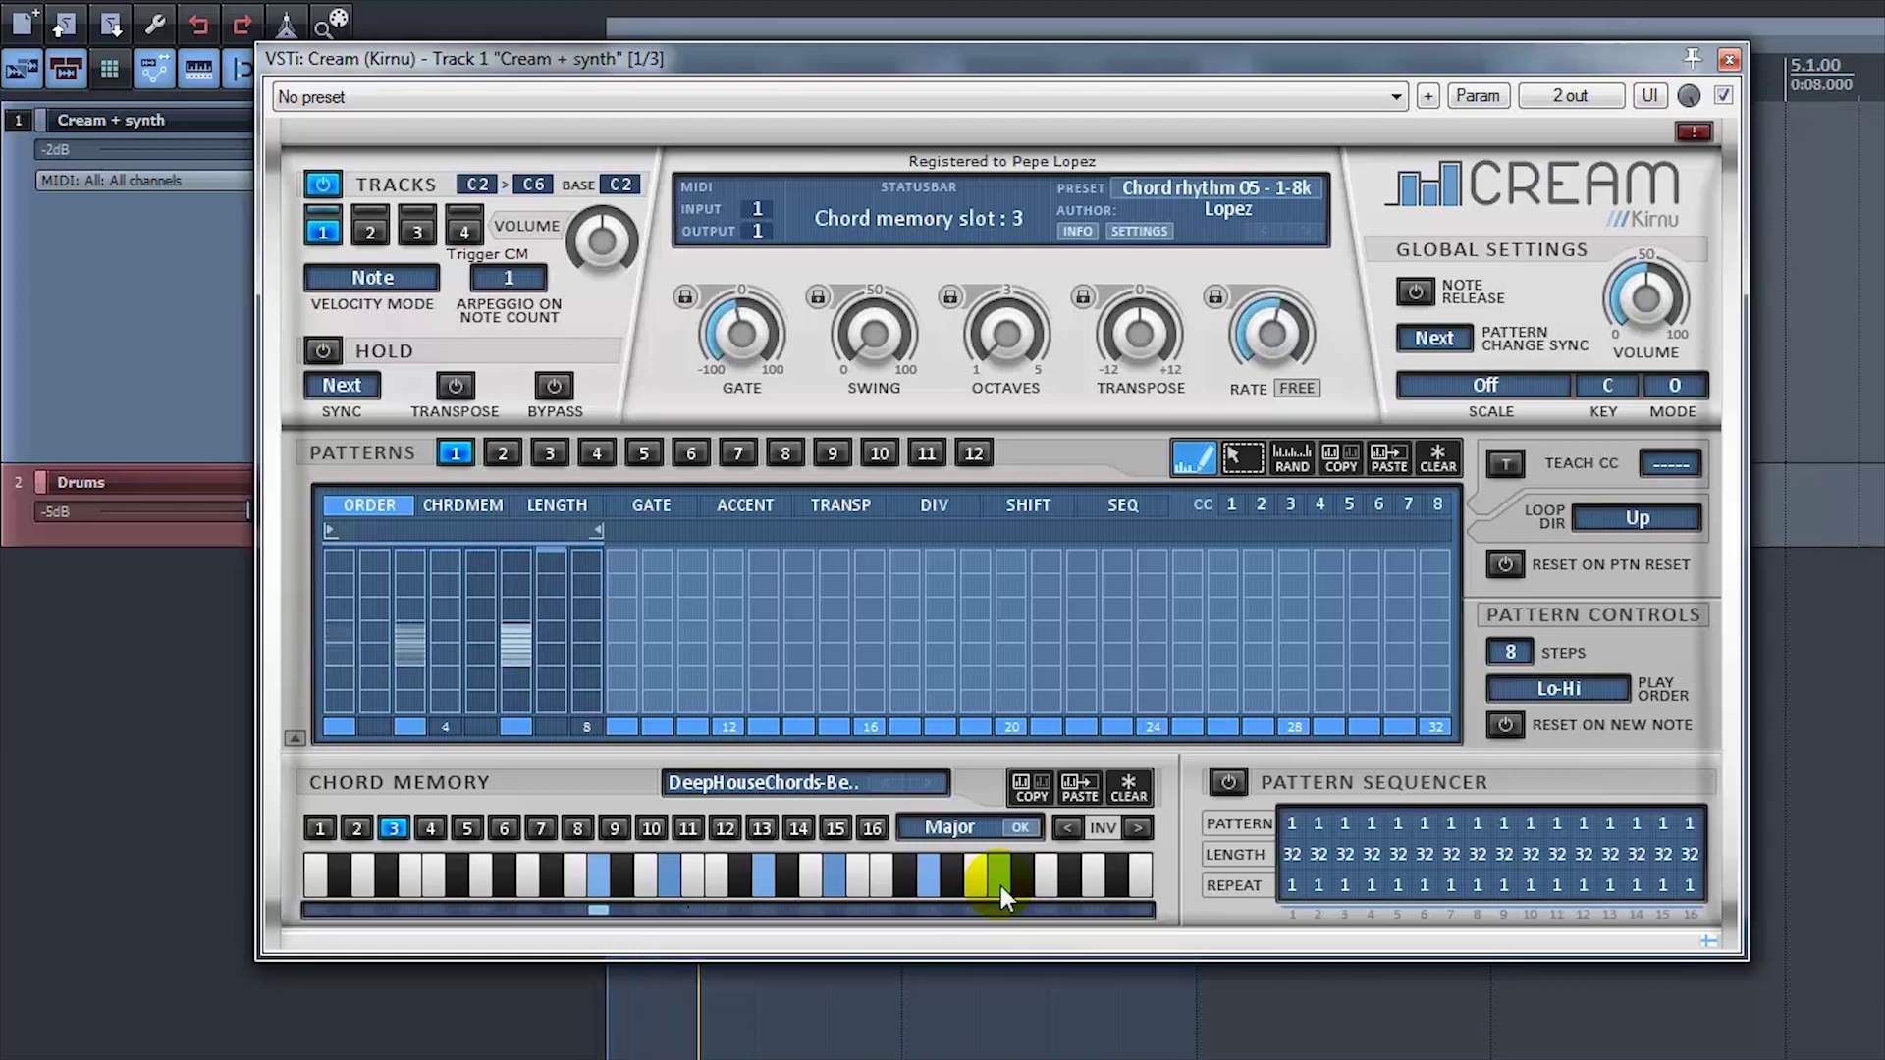
{"action": "left_click", "coordinate": [999, 885]}
{"action": "left_click", "coordinate": [994, 885]}
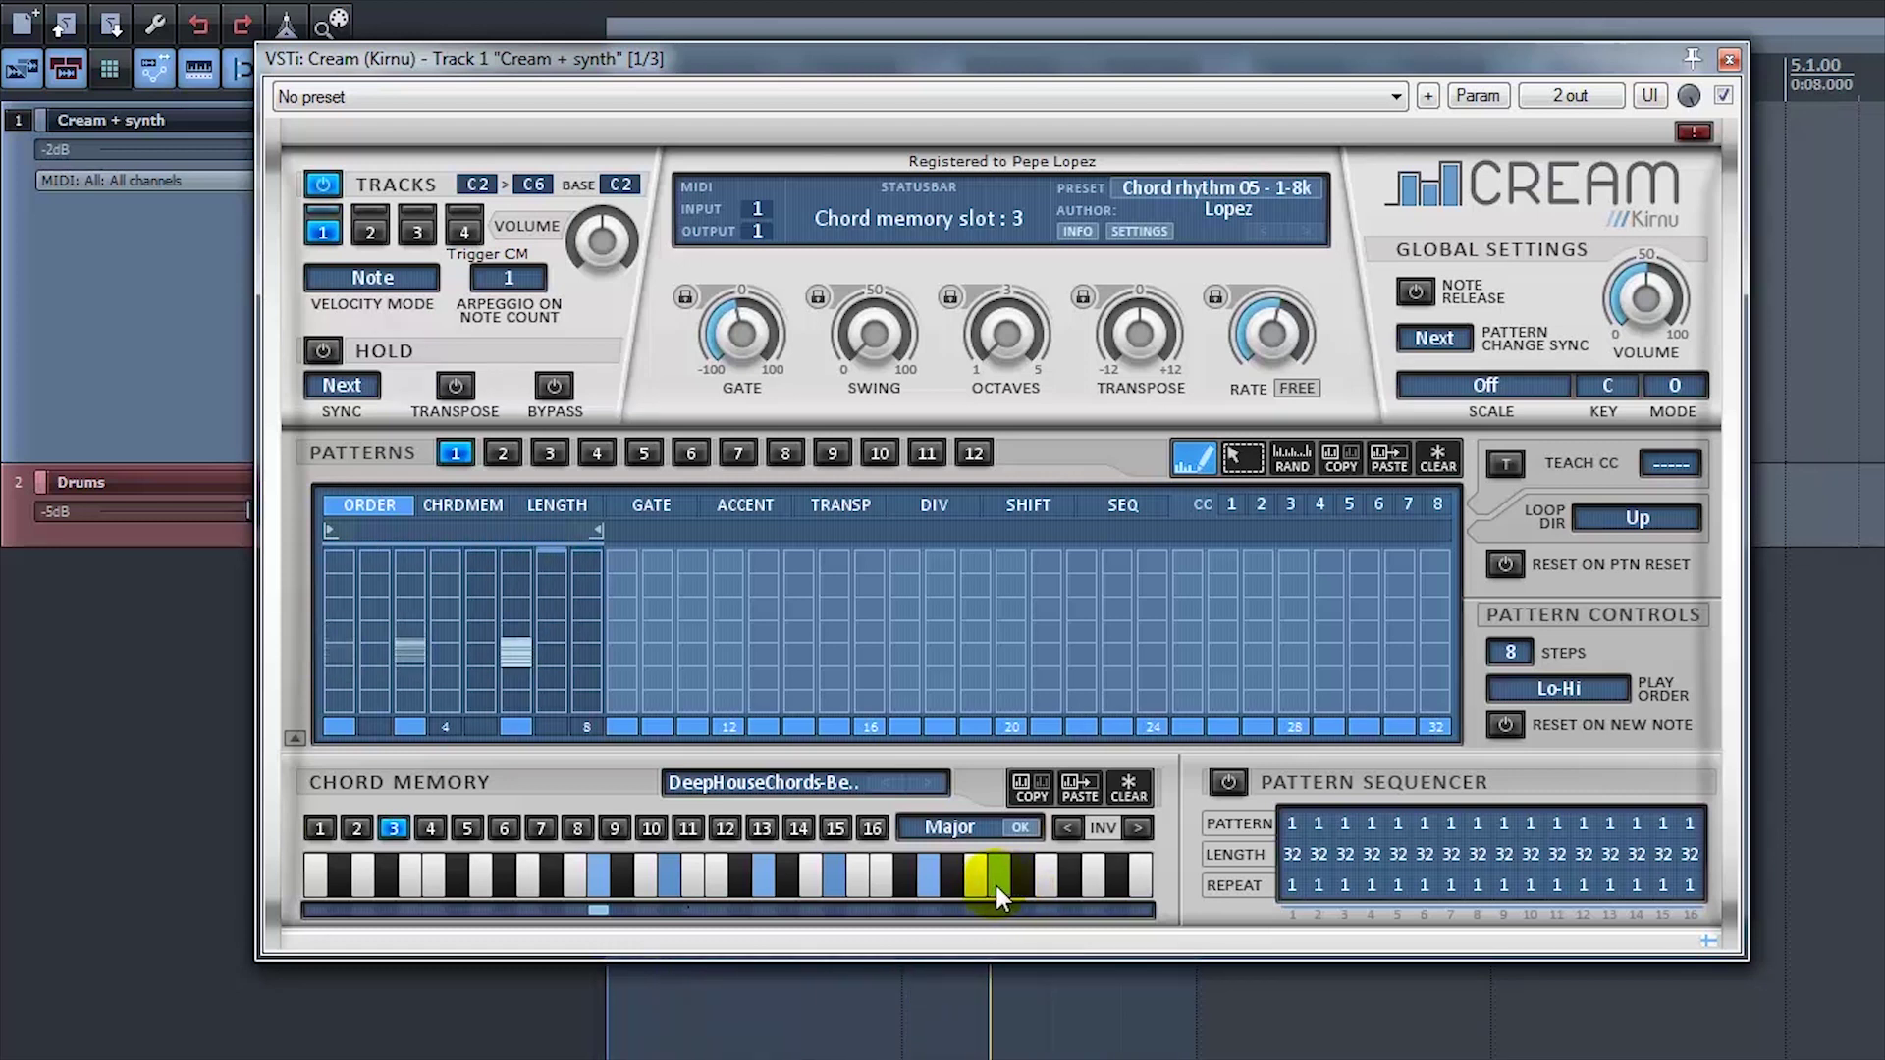
{"action": "left_click", "coordinate": [1069, 881]}
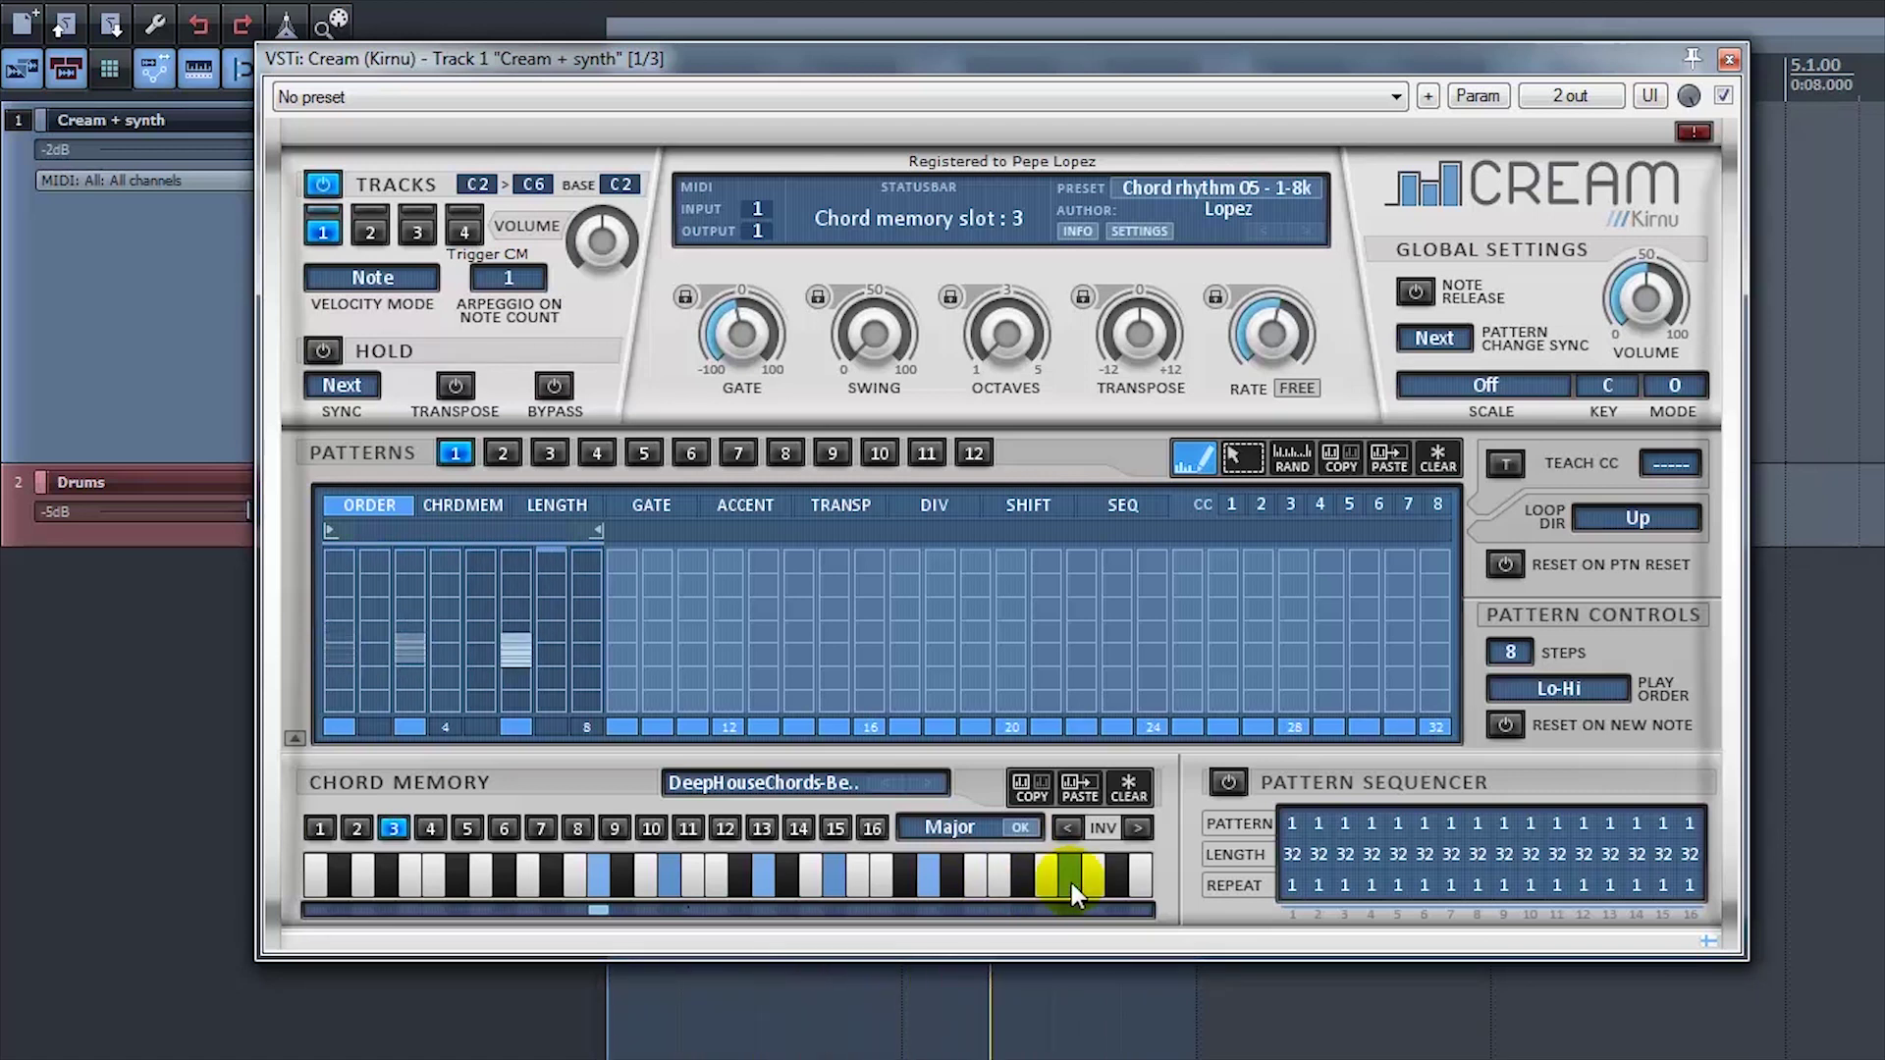
{"action": "left_click", "coordinate": [1047, 882]}
{"action": "left_click", "coordinate": [1063, 880]}
{"action": "left_click", "coordinate": [1044, 882]}
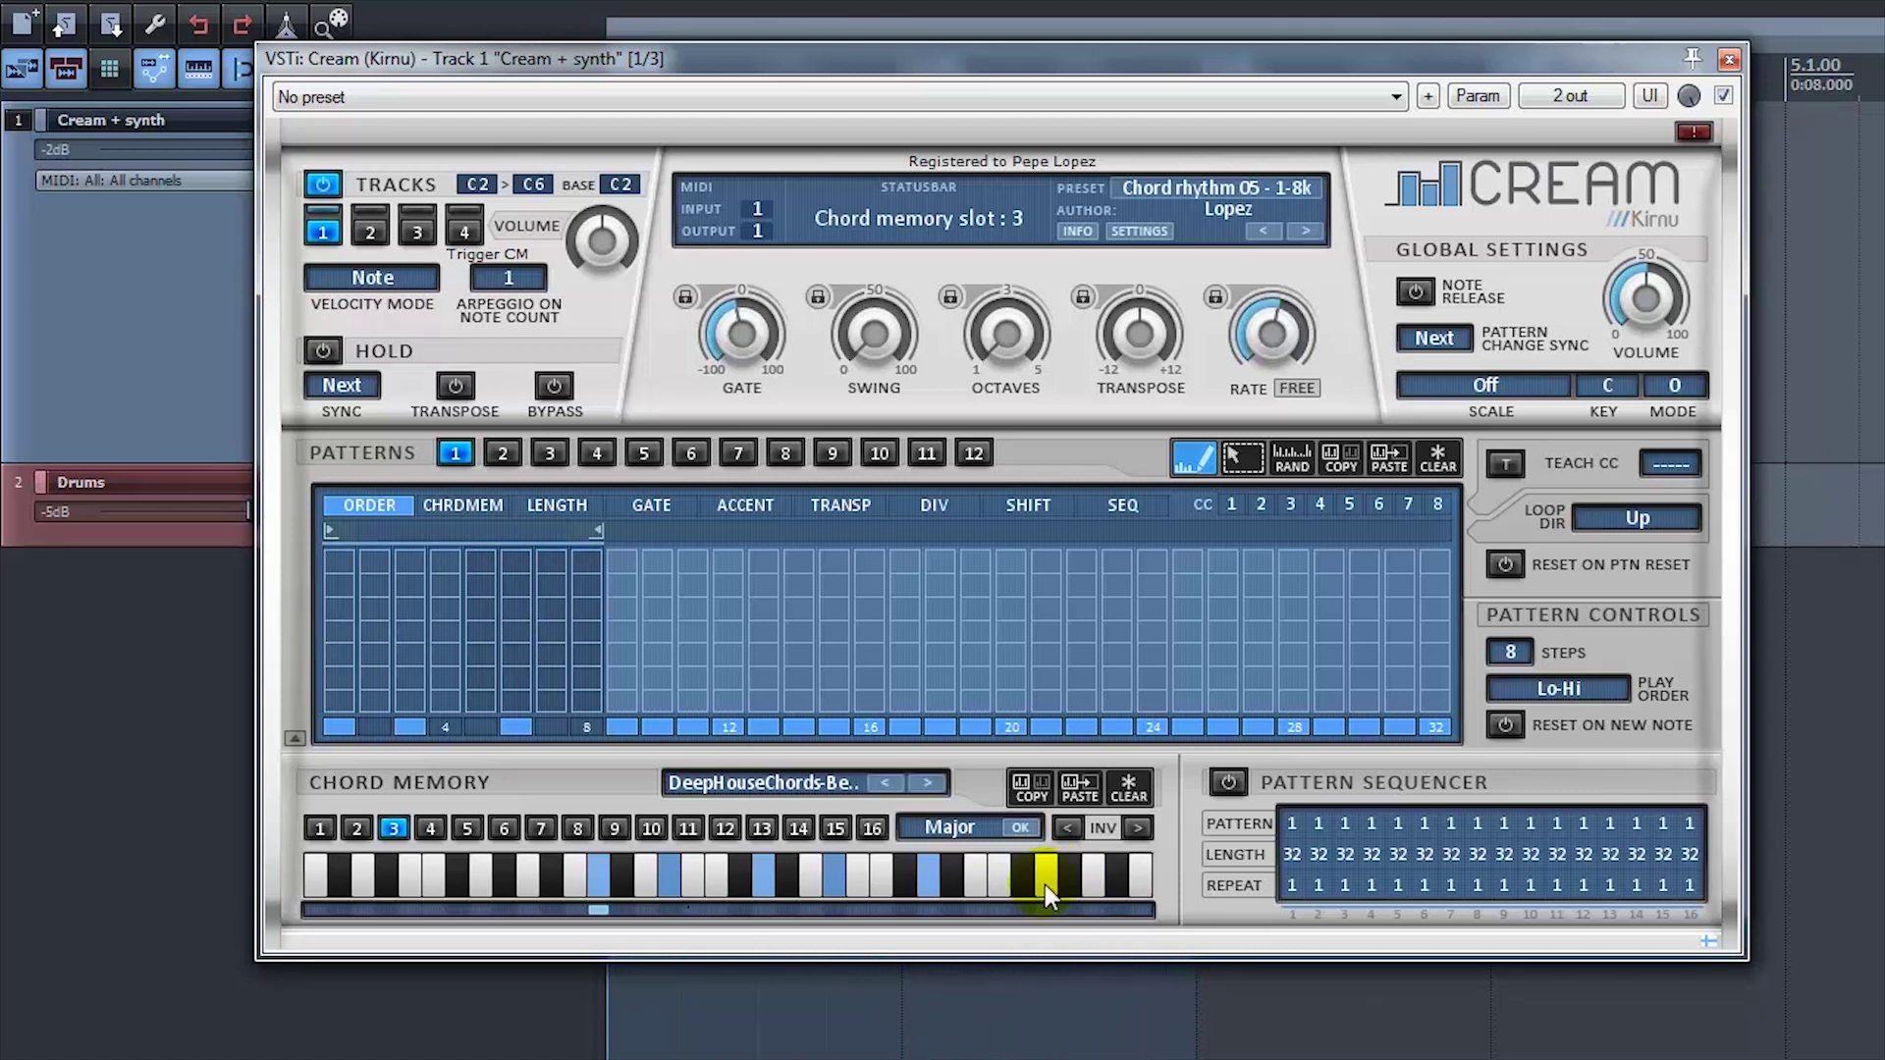